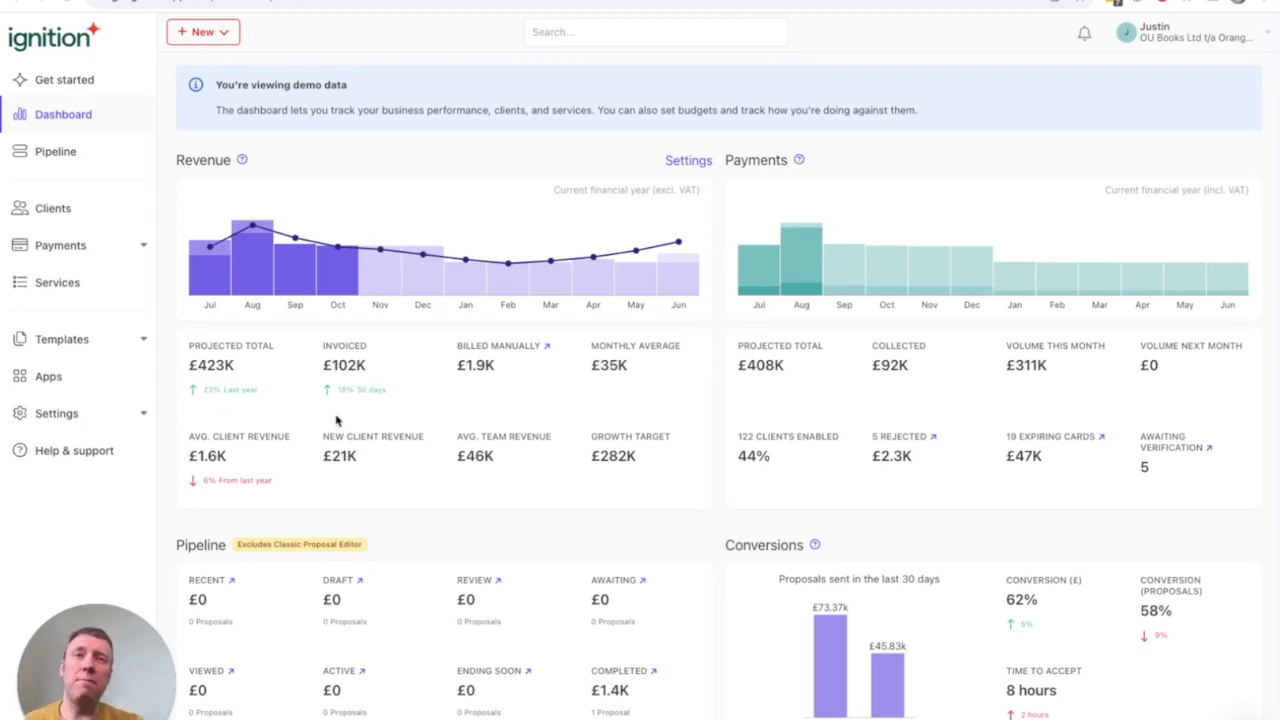
# - Review the Ignition dashboard's revenue, payments, pipeline, conversions, clients, recent proposals and services sections
pyautogui.scroll(-1, 492, 431)
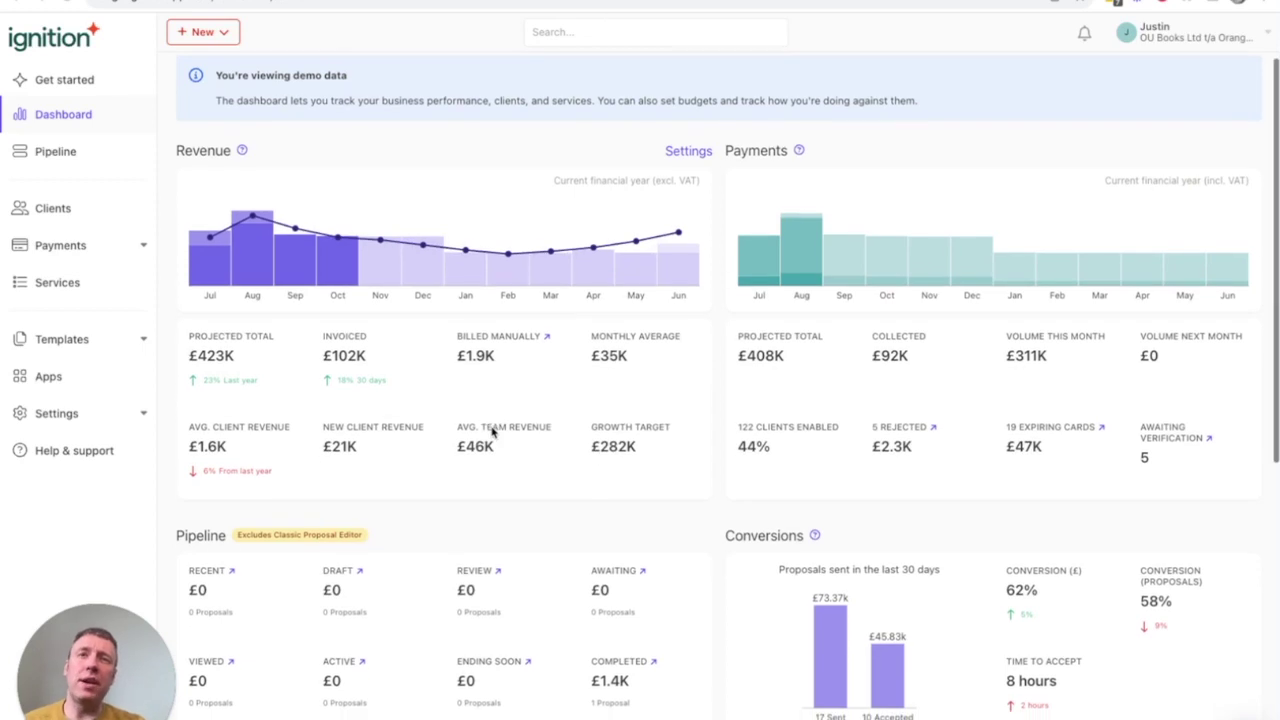
pyautogui.scroll(1, 492, 431)
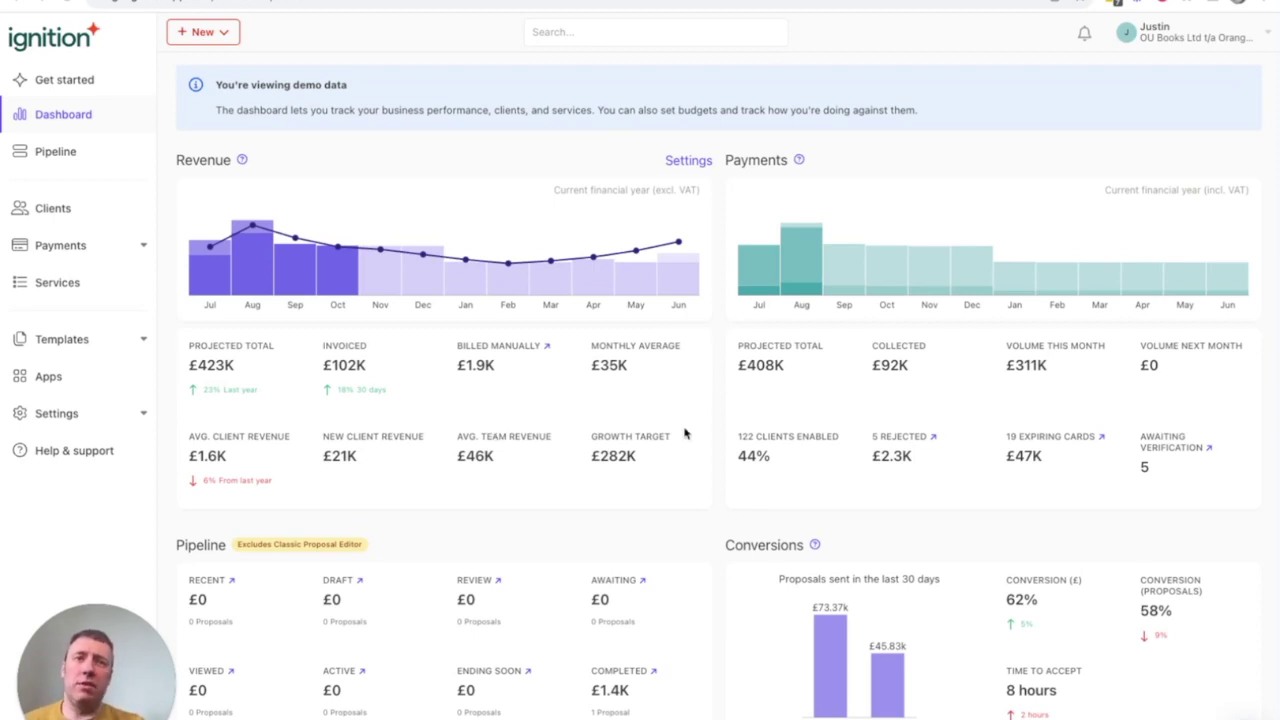
pyautogui.scroll(-1, 687, 434)
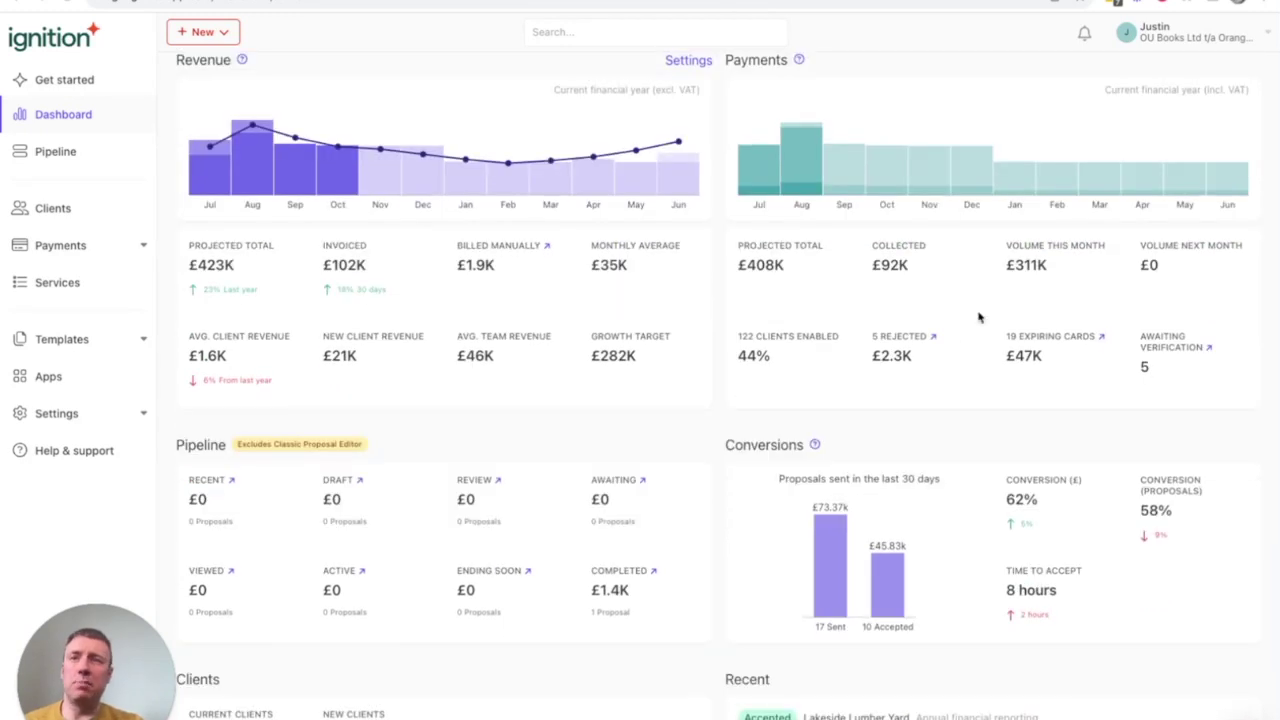
pyautogui.scroll(-1, 520, 441)
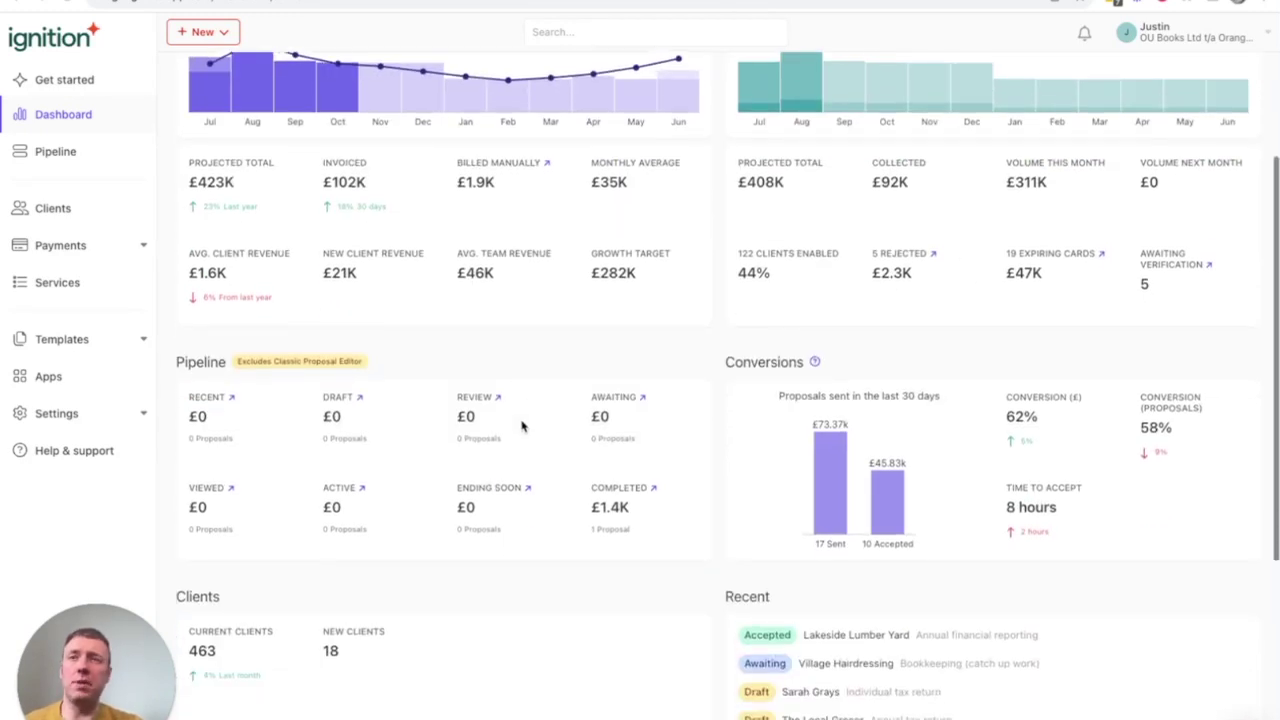
pyautogui.scroll(-1, 446, 506)
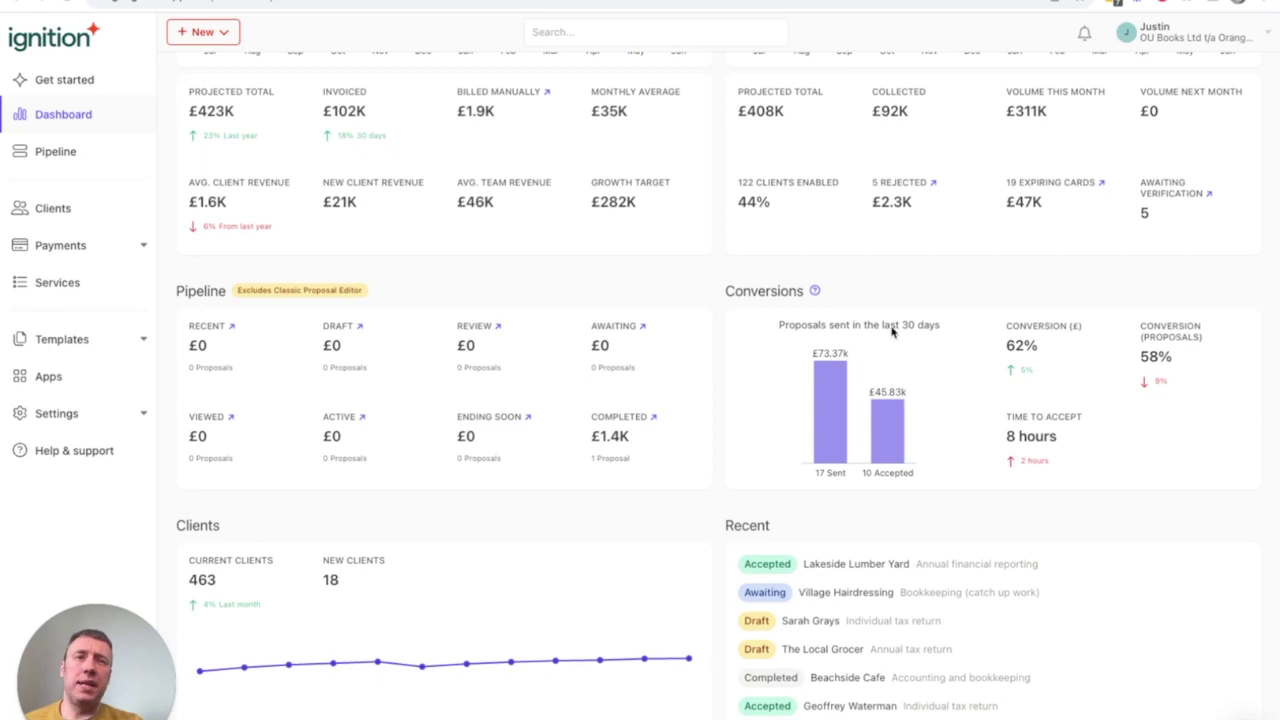
pyautogui.scroll(-1, 902, 432)
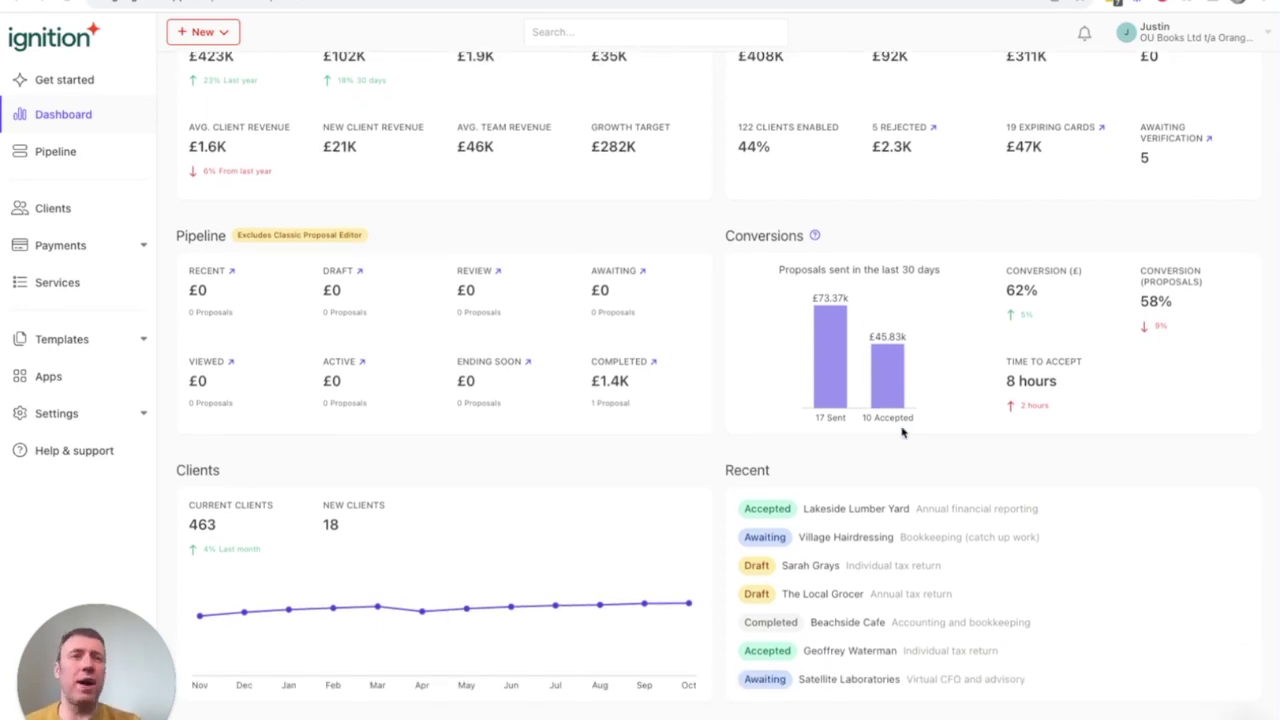
pyautogui.scroll(-1, 902, 432)
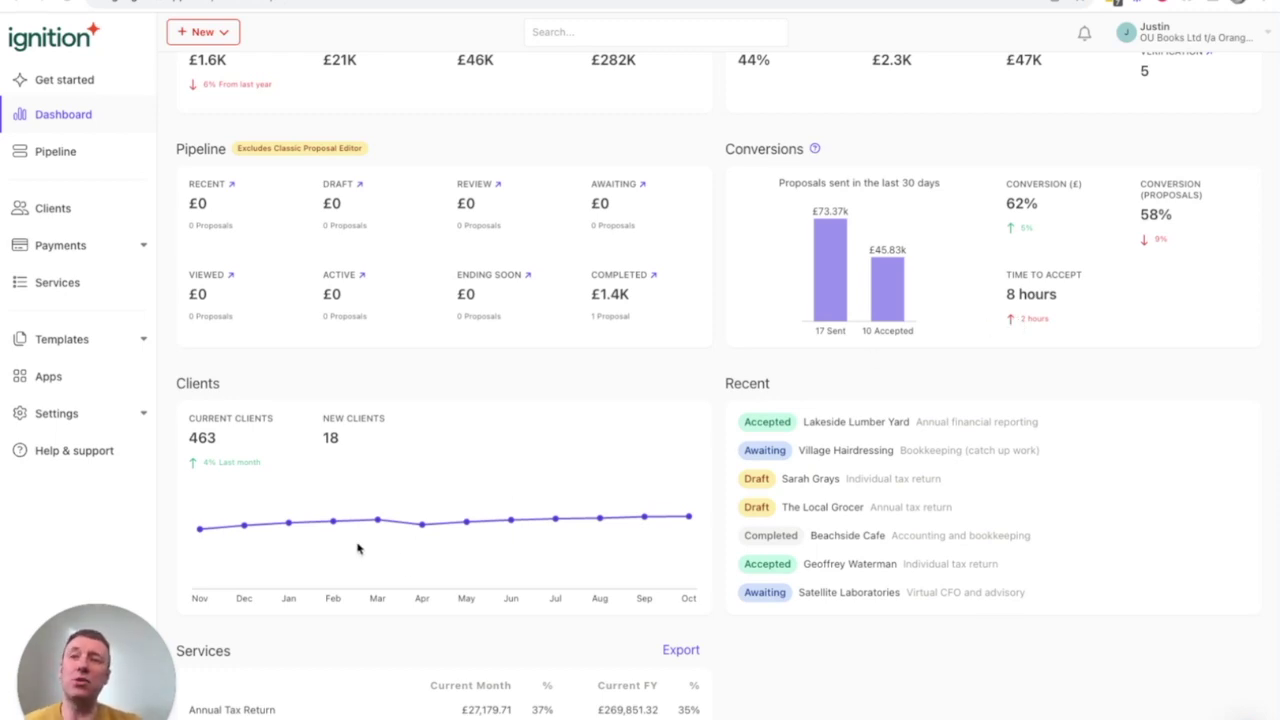
pyautogui.scroll(-1, 544, 539)
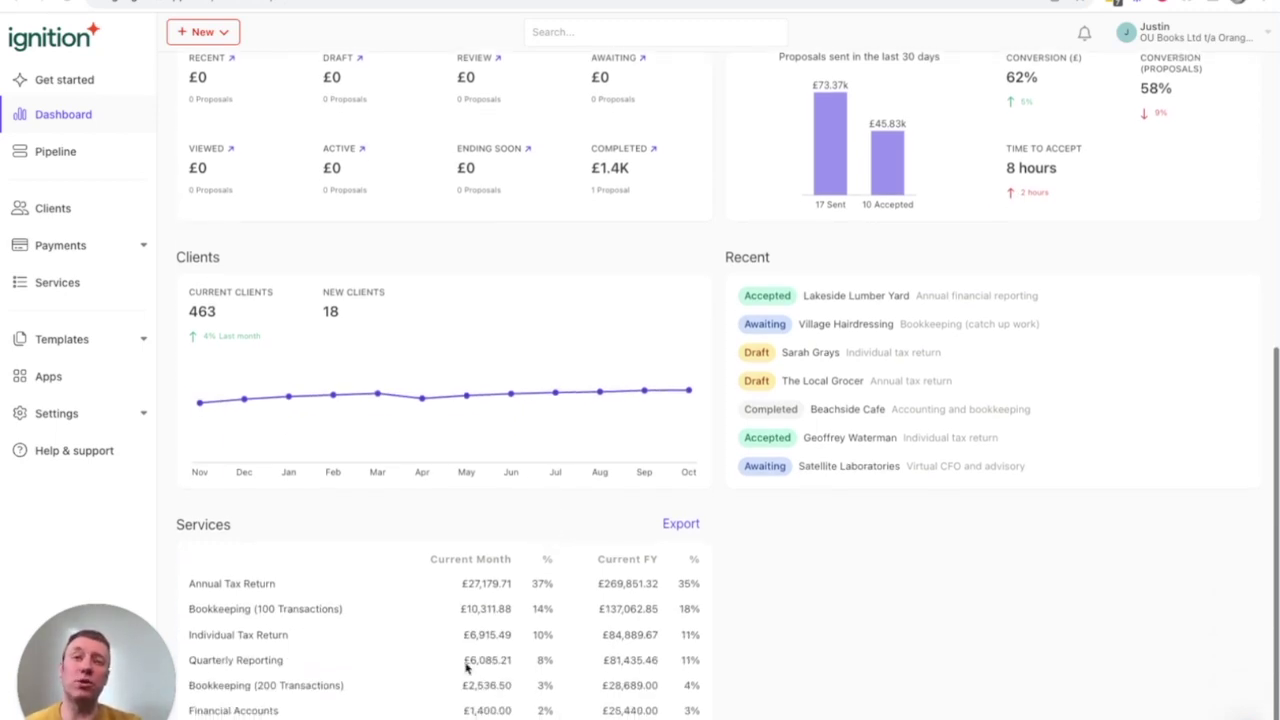
pyautogui.scroll(-1, 632, 680)
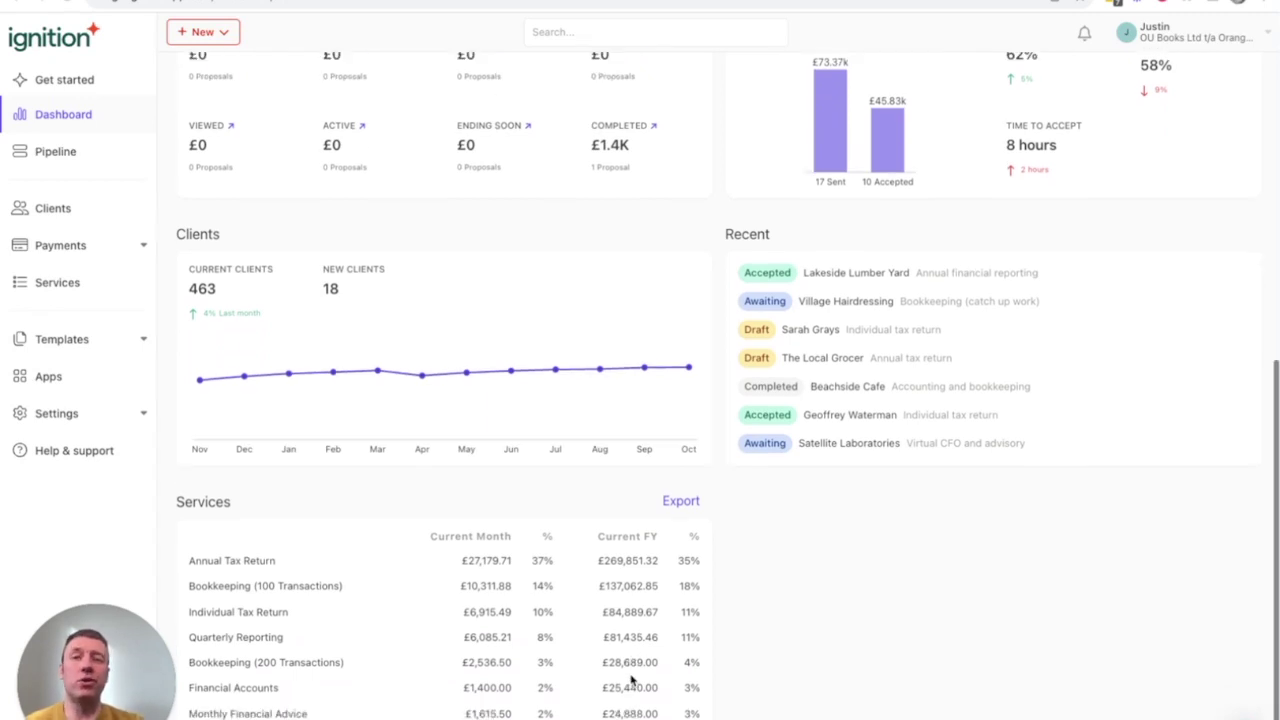
pyautogui.scroll(4, 714, 406)
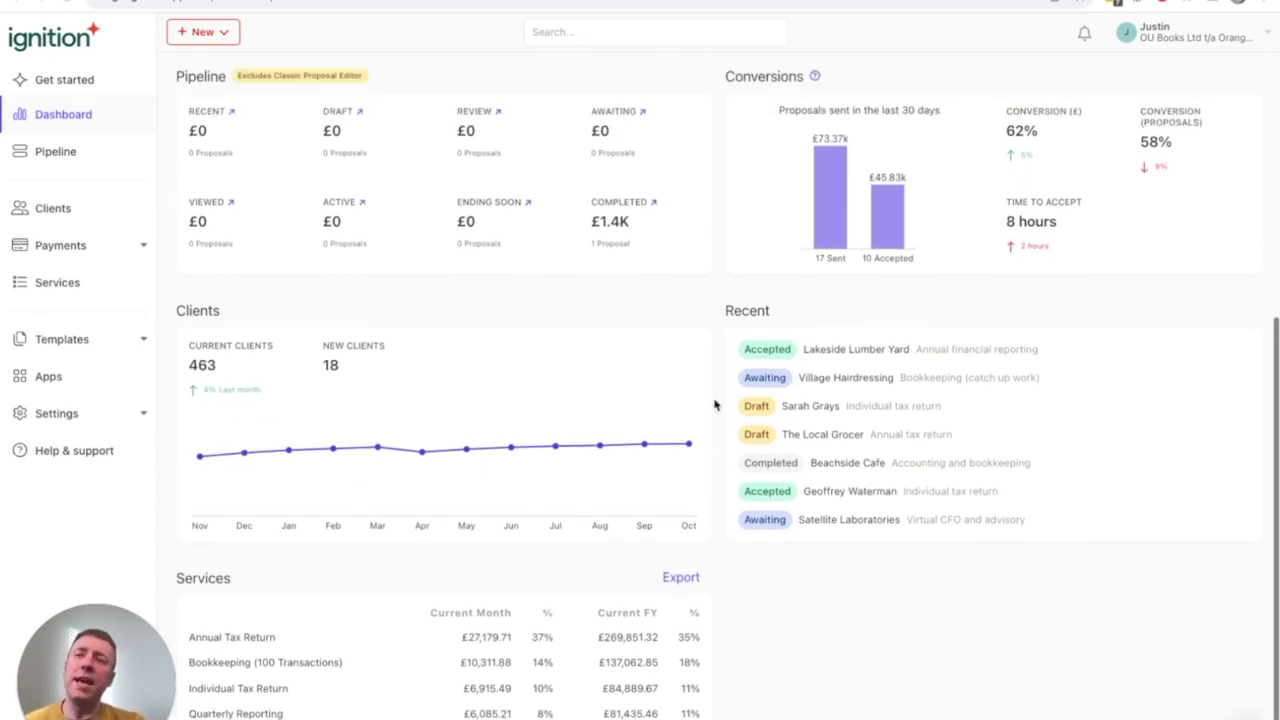
pyautogui.scroll(1, 714, 405)
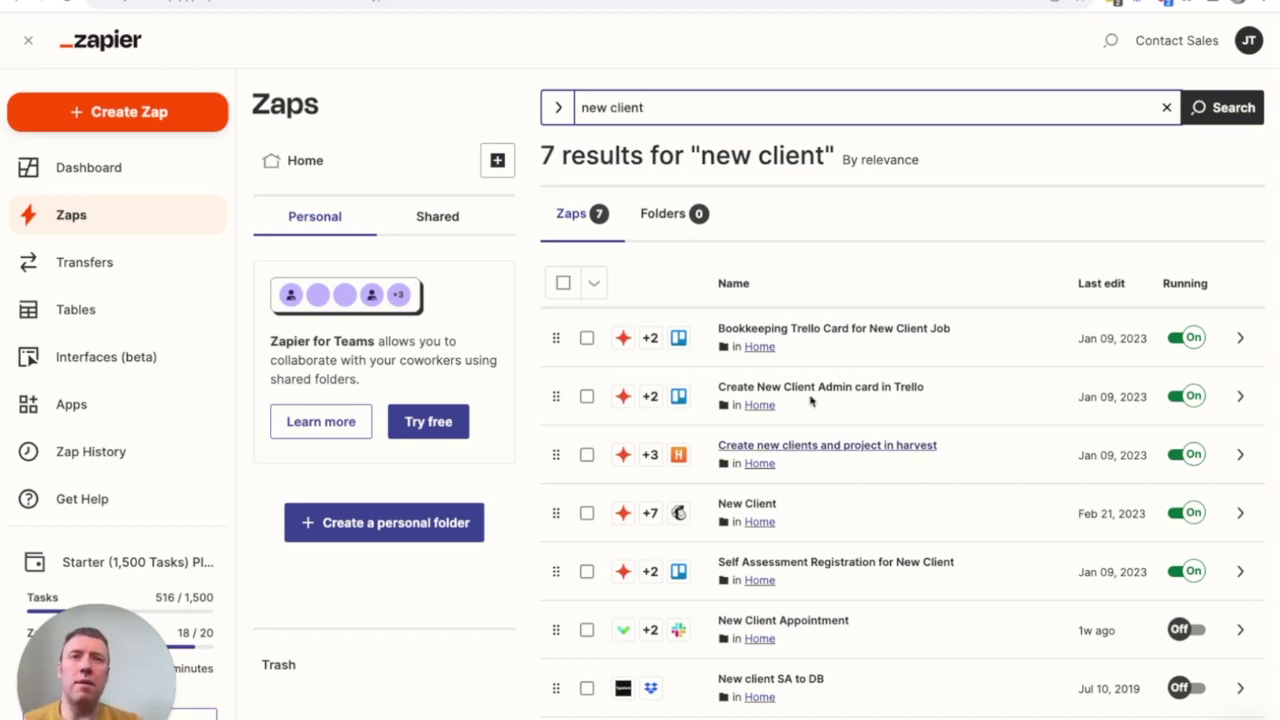
# - Open the New Client Zap and review its workflow from the Ignition proposal trigger to the final Mailchimp subscriber action
pyautogui.click(755, 508)
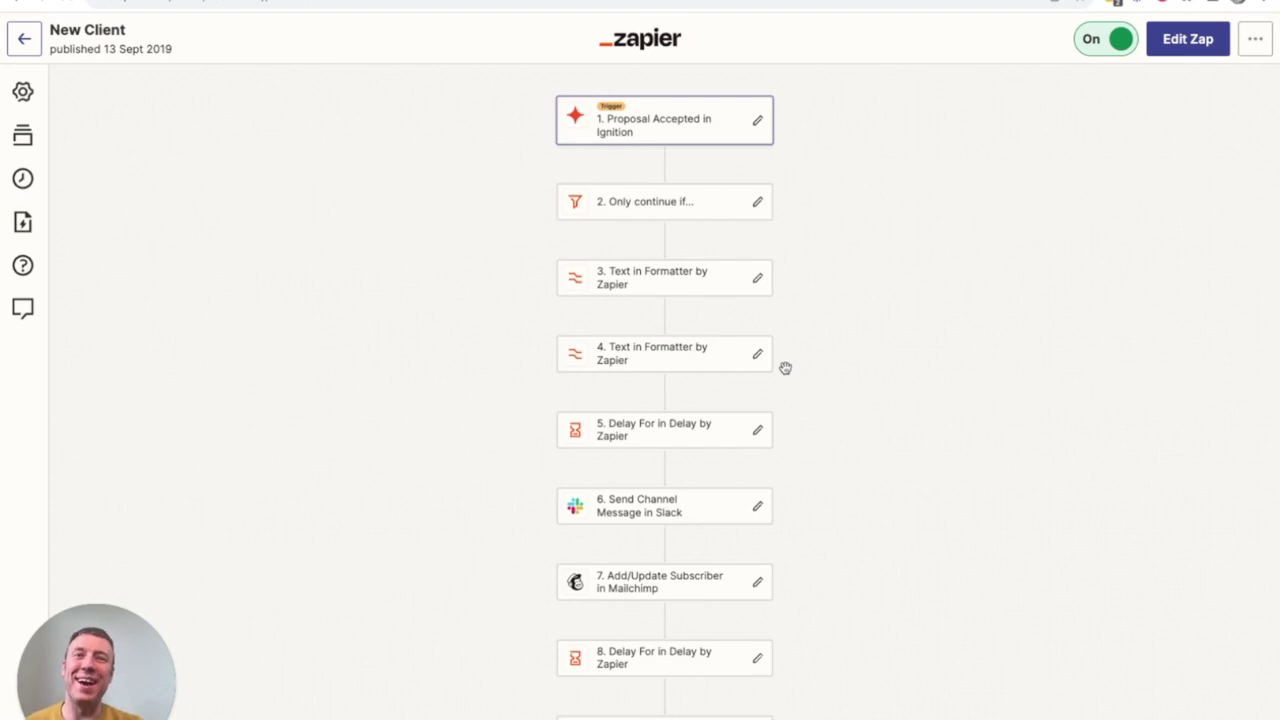
pyautogui.scroll(-1, 786, 368)
pyautogui.scroll(-1, 717, 436)
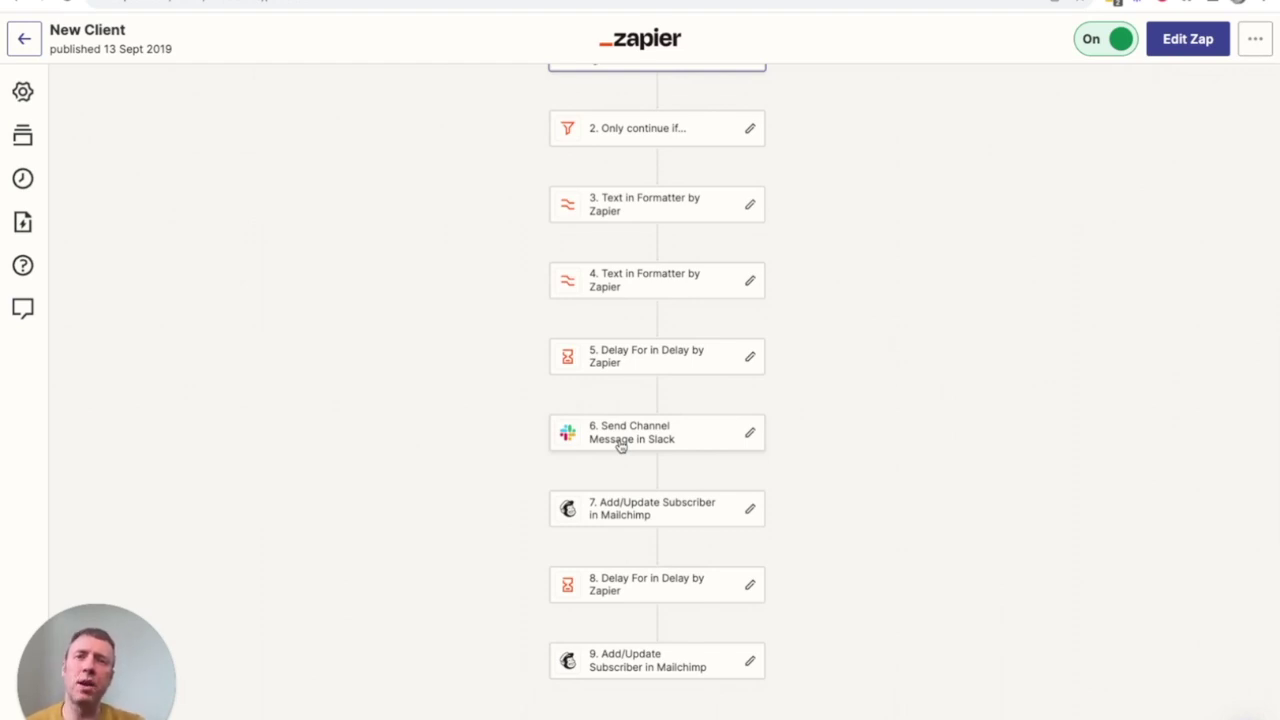
pyautogui.scroll(-1, 620, 446)
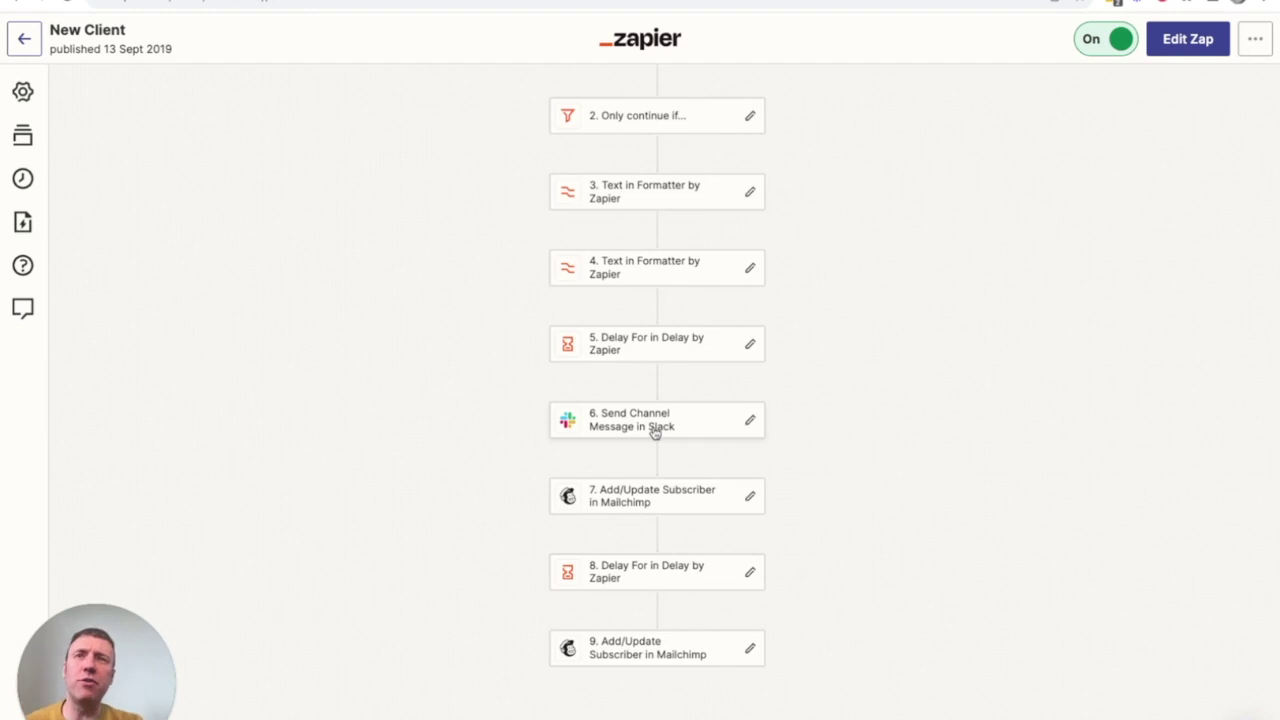
# - Switch to Mailchimp and open the New Client Drip automation from the classic automations among all journeys
pyautogui.click(597, 1)
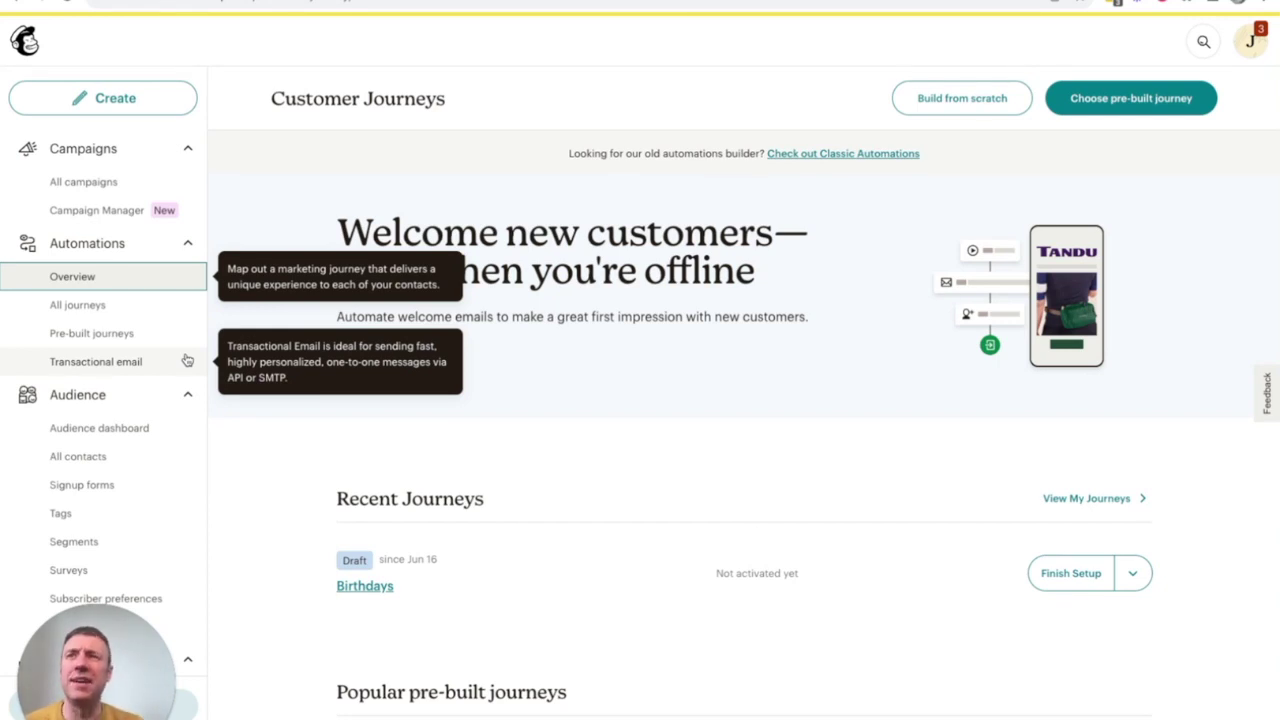
pyautogui.click(95, 306)
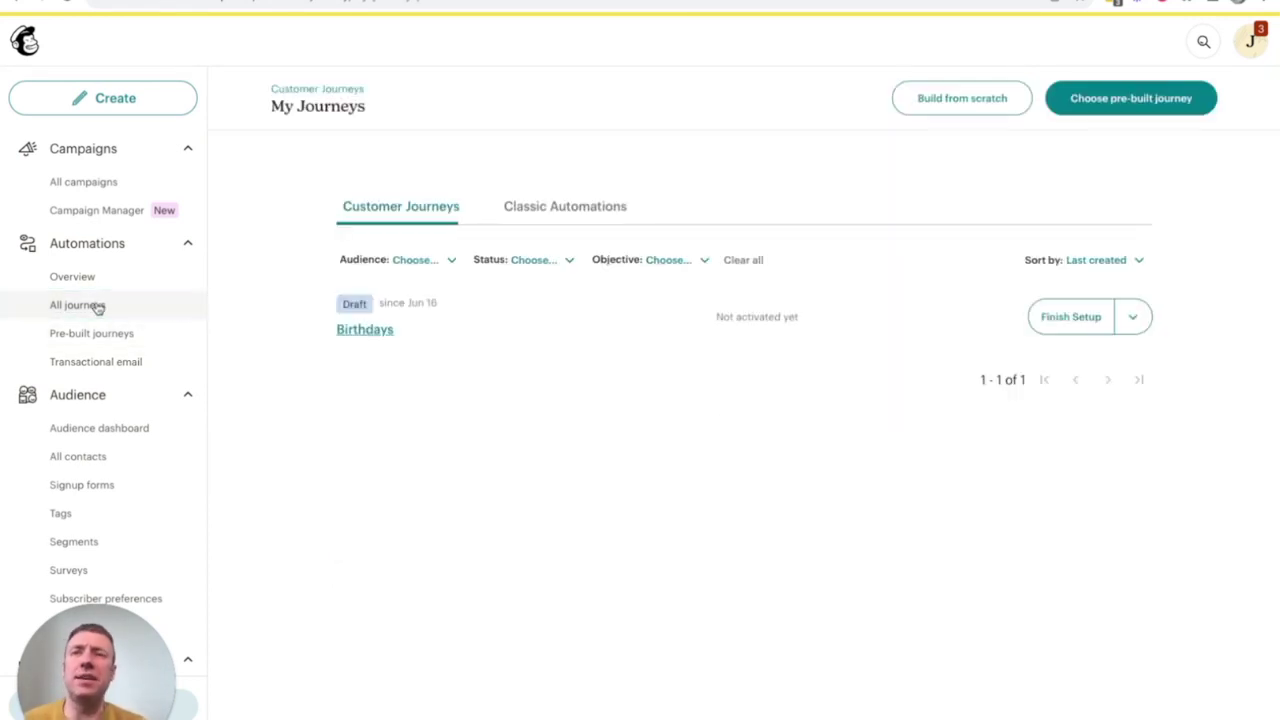
pyautogui.click(606, 207)
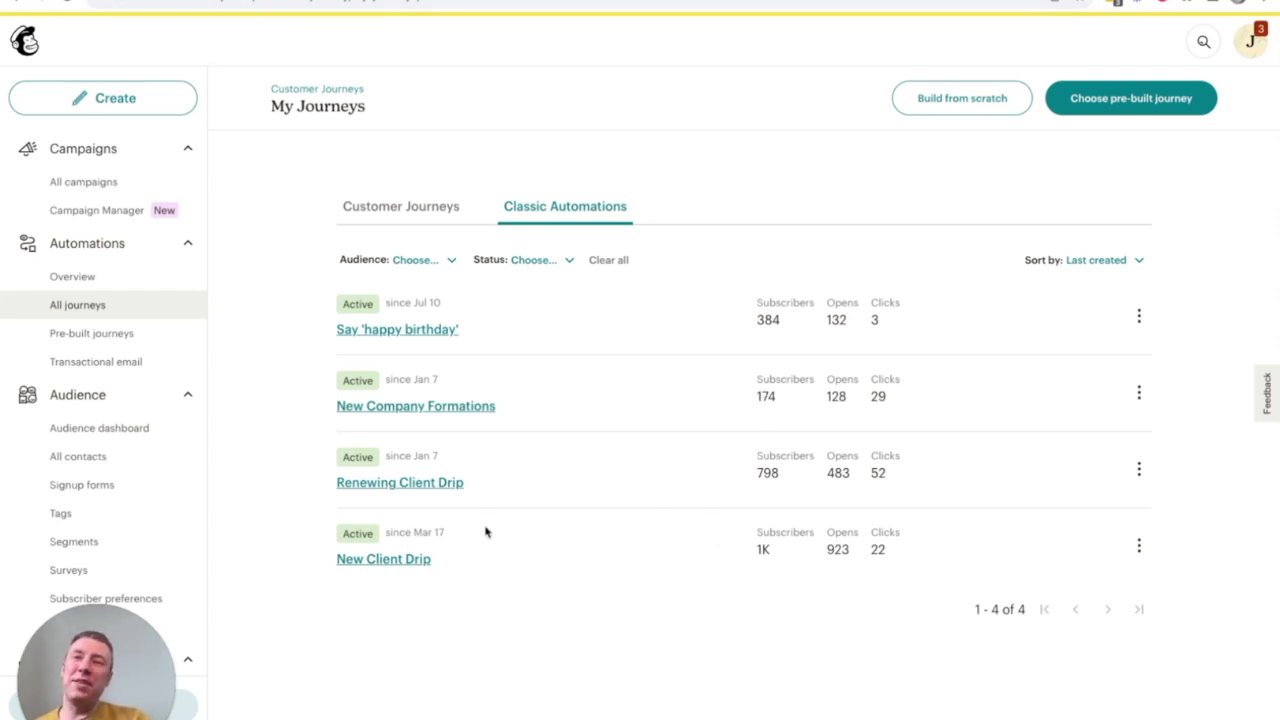
pyautogui.click(394, 562)
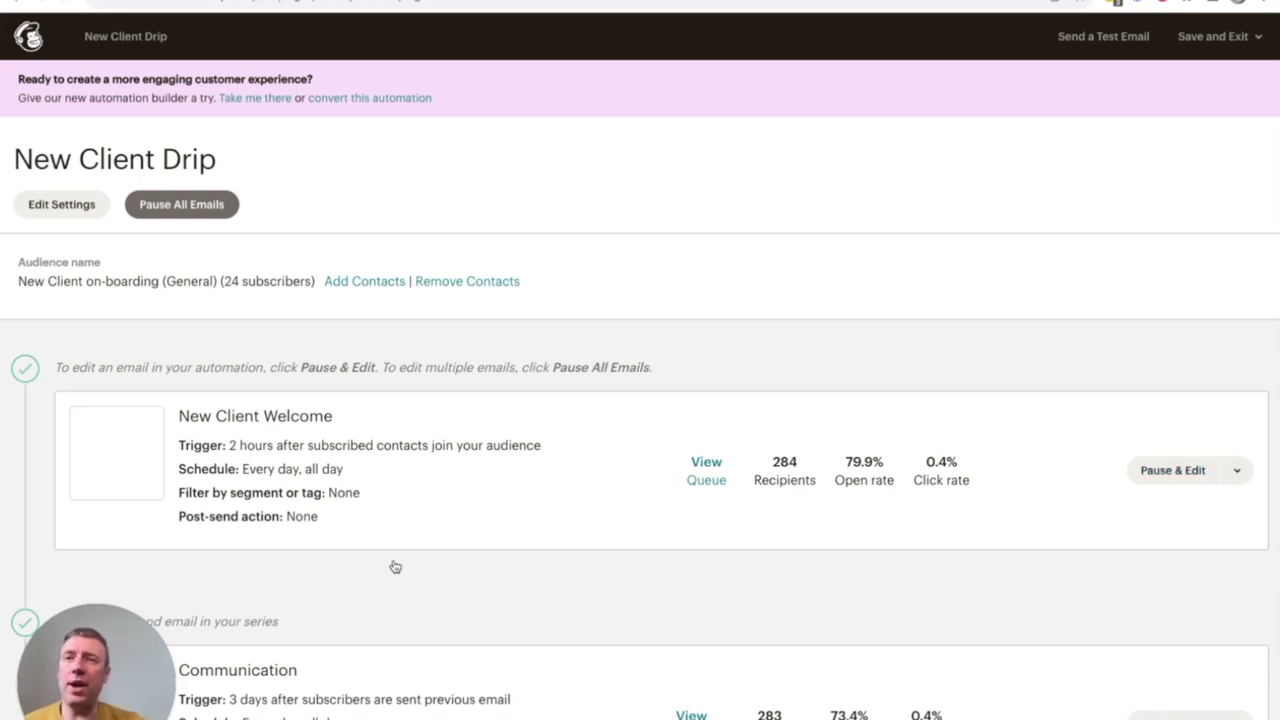
# - Review the triggers, schedules and statistics of the New Client Drip emails, from New Client Welcome through Google Review
pyautogui.scroll(-1, 395, 567)
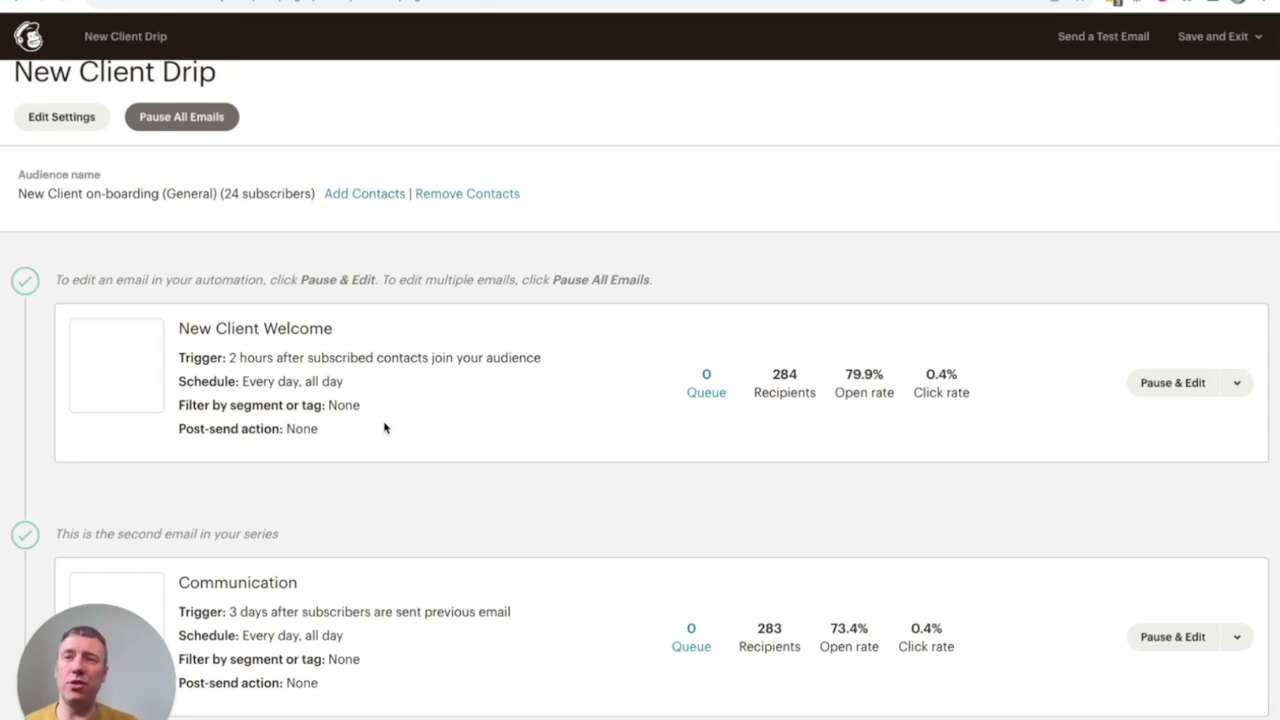
pyautogui.scroll(-2, 384, 428)
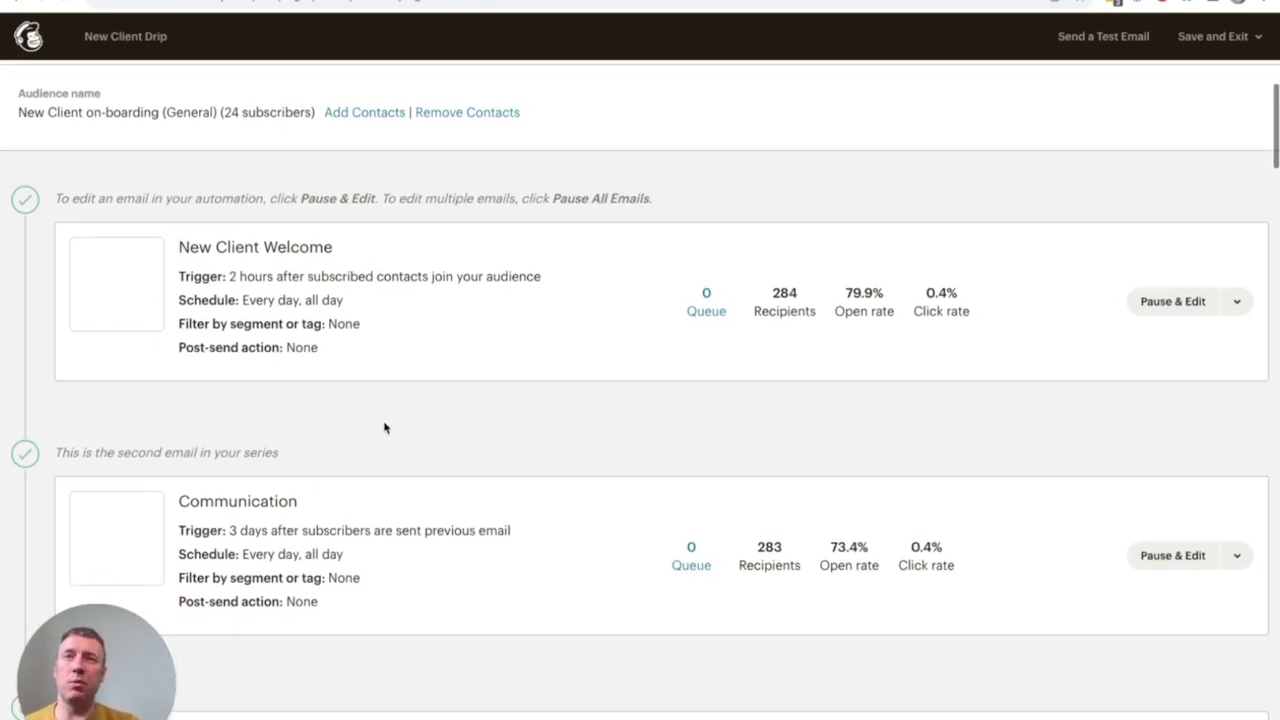
pyautogui.scroll(-2, 384, 428)
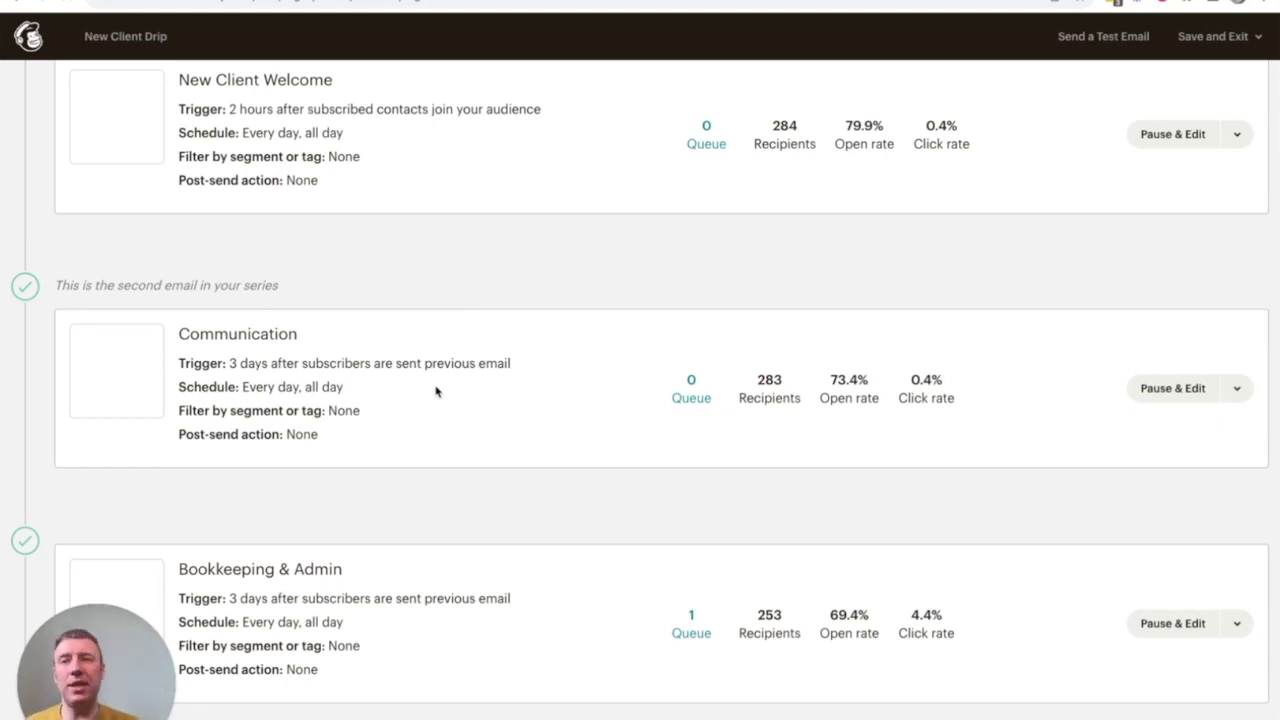
pyautogui.scroll(-1, 436, 391)
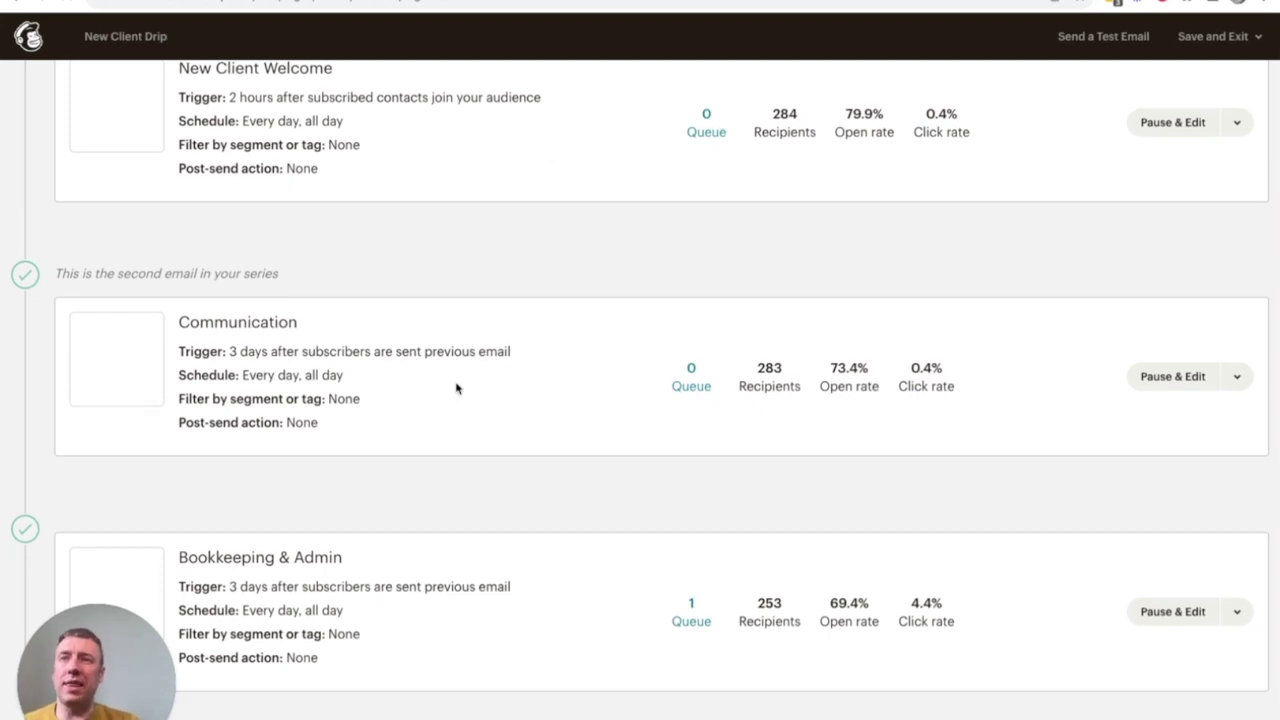
pyautogui.scroll(-2, 457, 389)
pyautogui.scroll(-1, 457, 389)
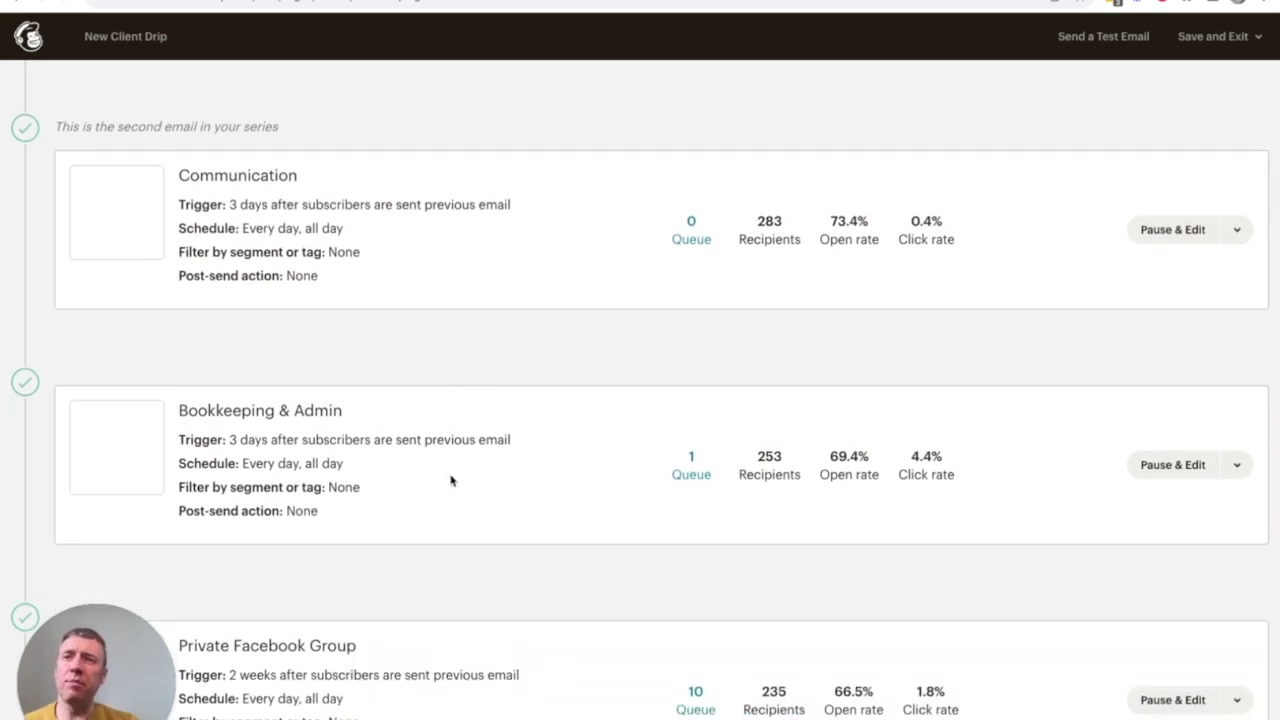
pyautogui.scroll(-1, 451, 480)
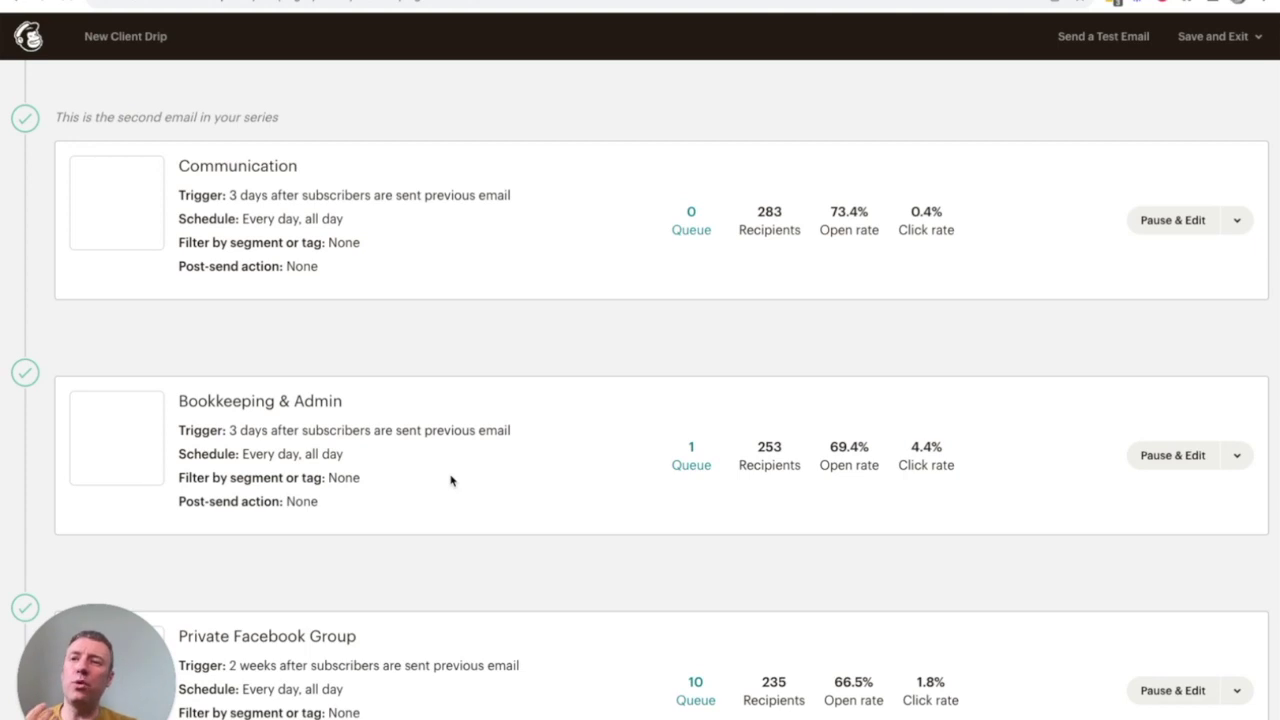
pyautogui.scroll(-1, 450, 481)
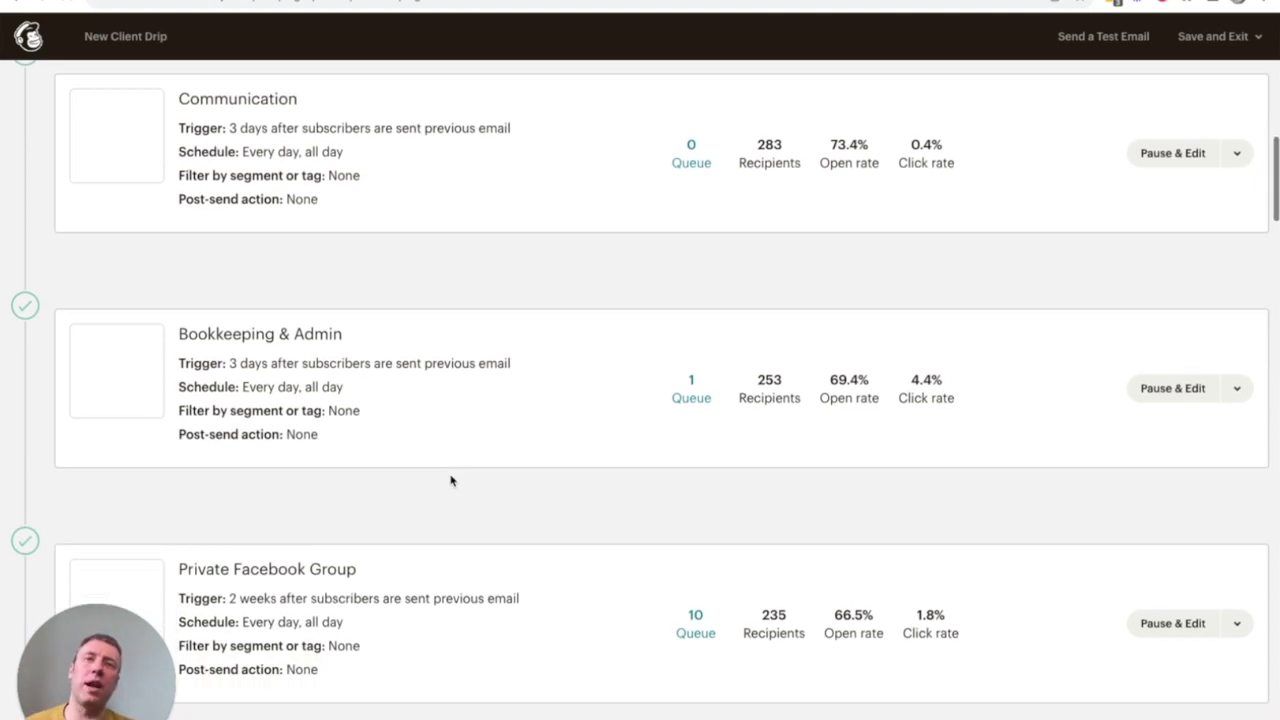
pyautogui.scroll(-1, 691, 460)
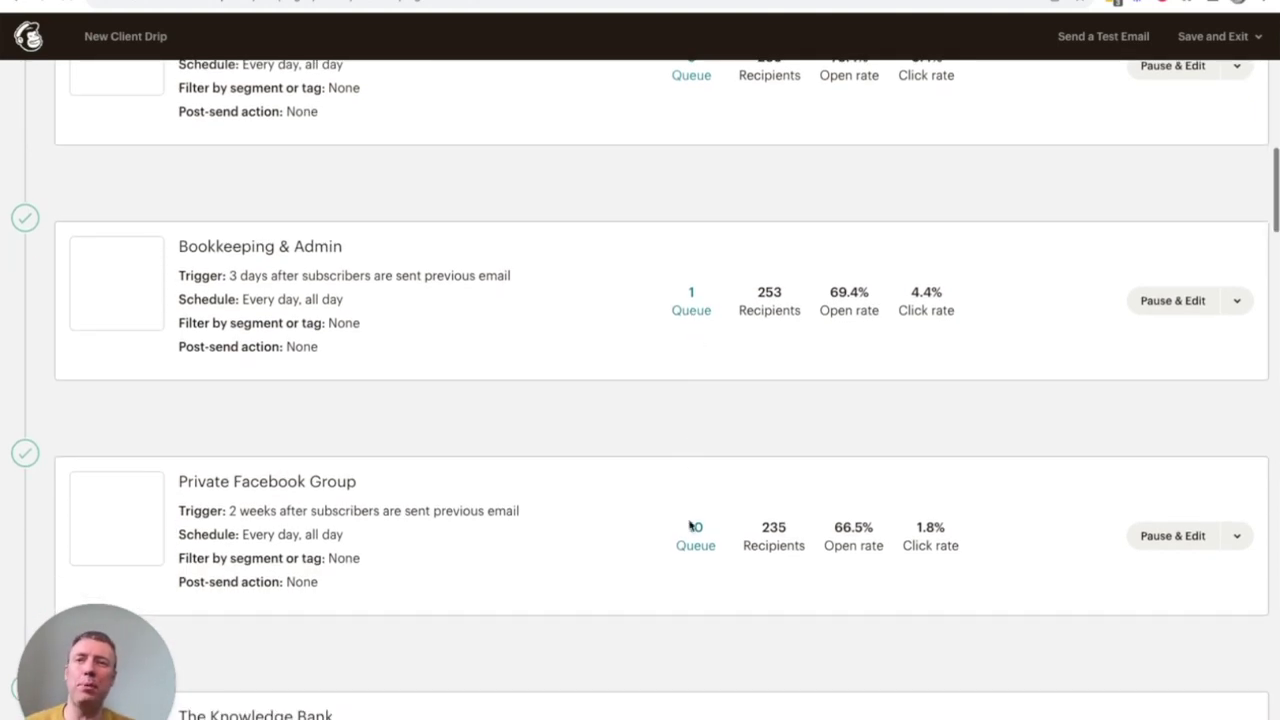
pyautogui.scroll(-1, 530, 378)
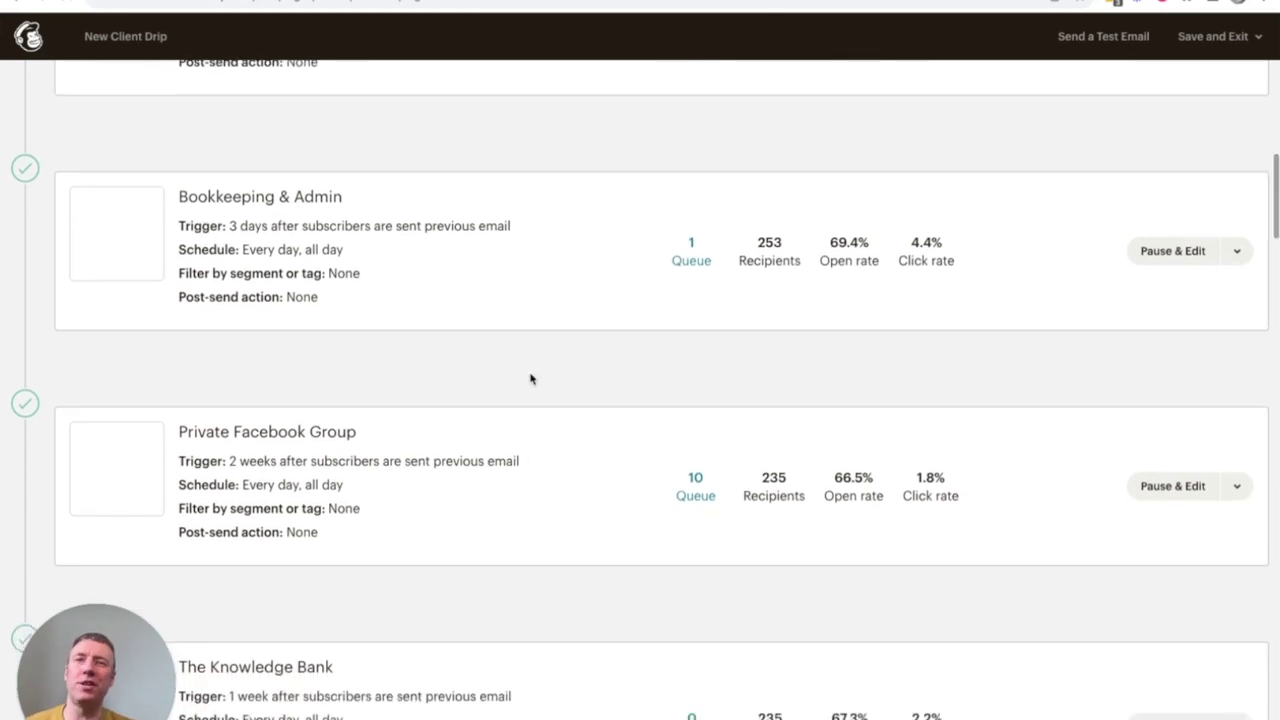
pyautogui.scroll(-1, 530, 378)
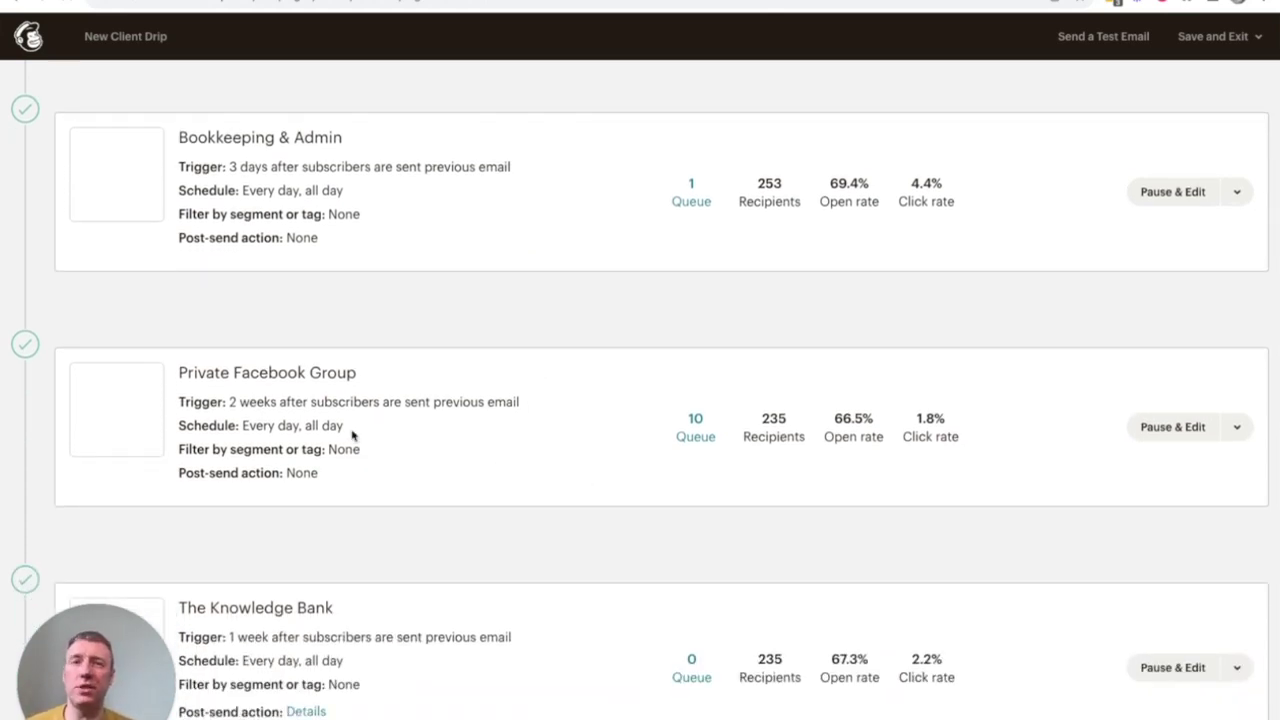
pyautogui.scroll(-3, 354, 434)
pyautogui.scroll(-3, 445, 514)
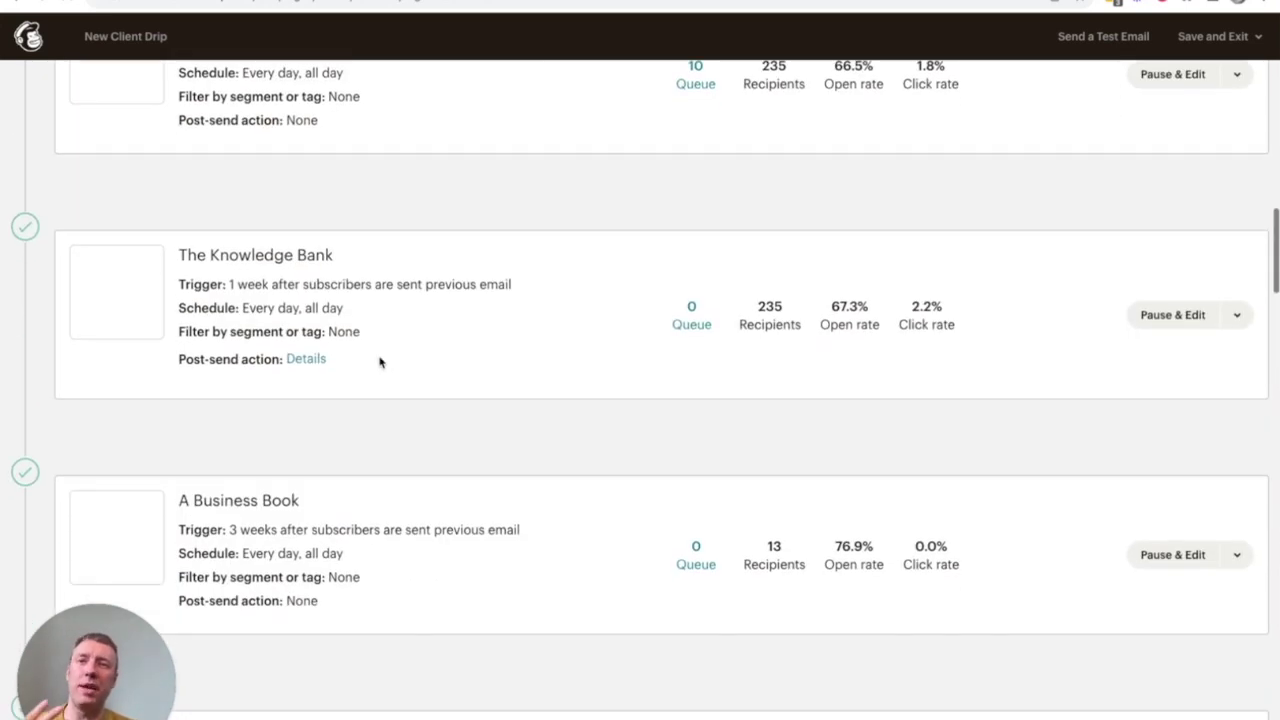
pyautogui.scroll(-3, 380, 362)
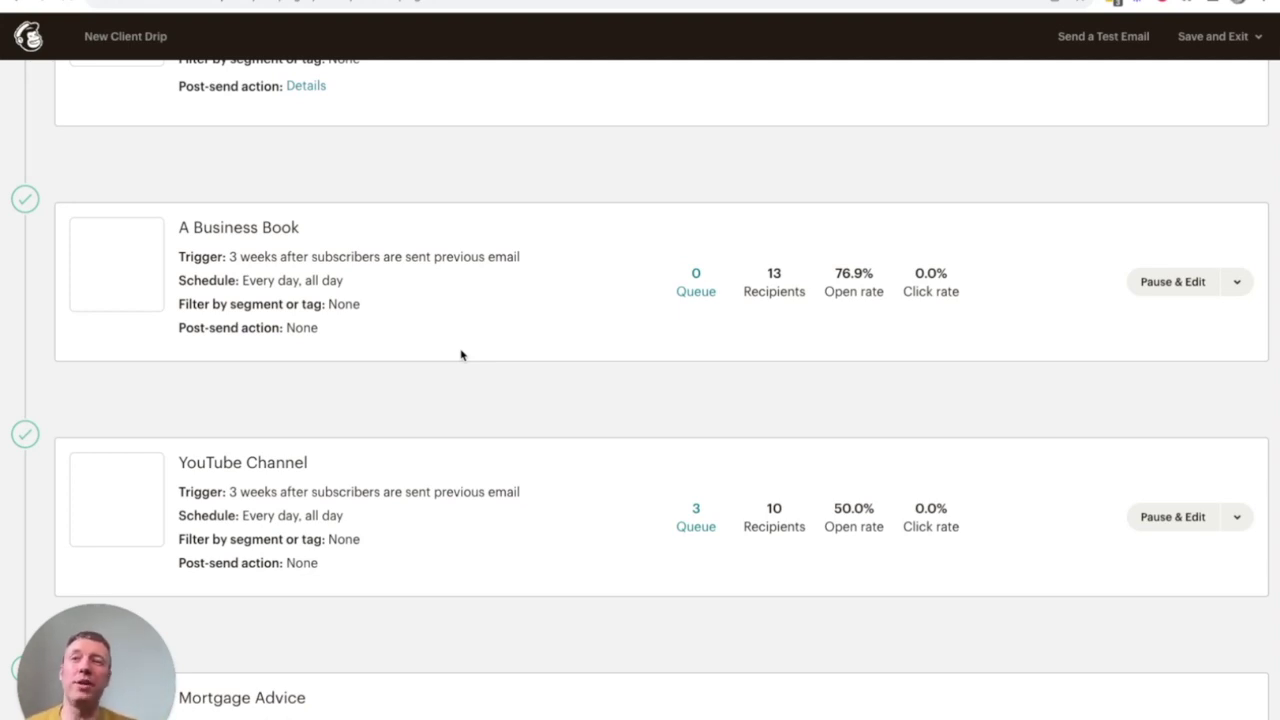
pyautogui.scroll(-3, 461, 354)
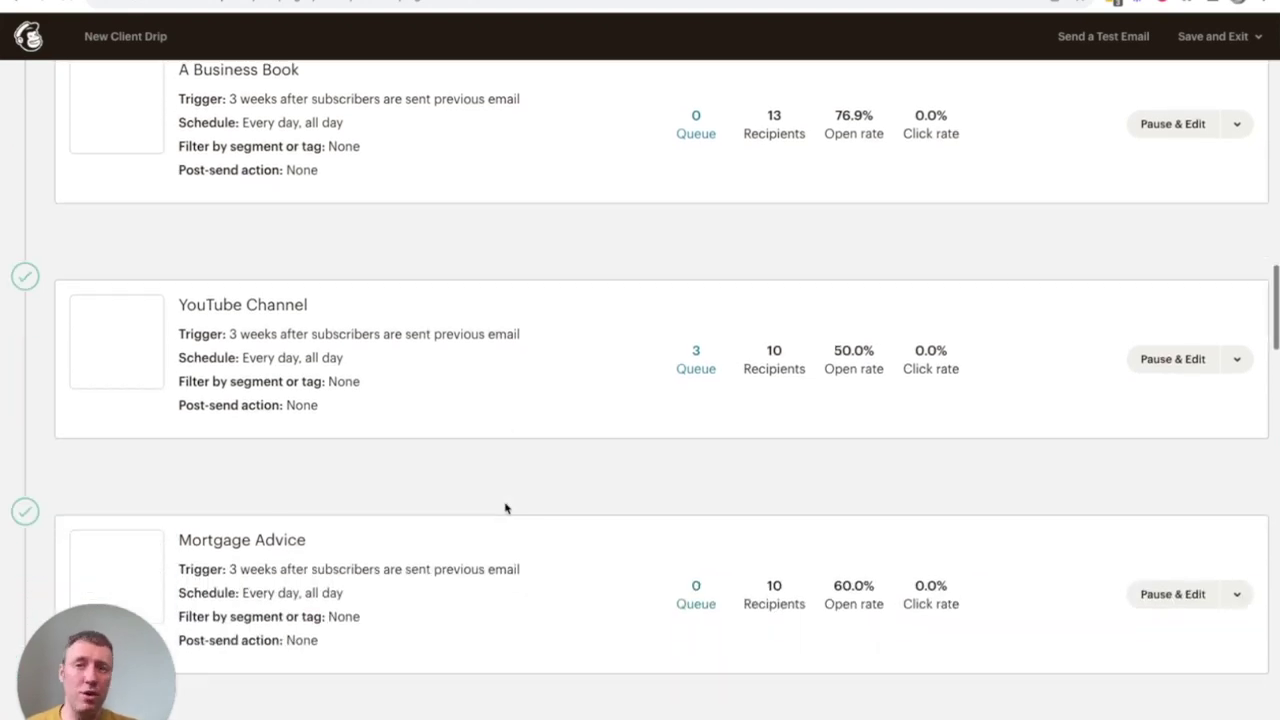
pyautogui.scroll(-3, 505, 508)
pyautogui.scroll(-2, 506, 509)
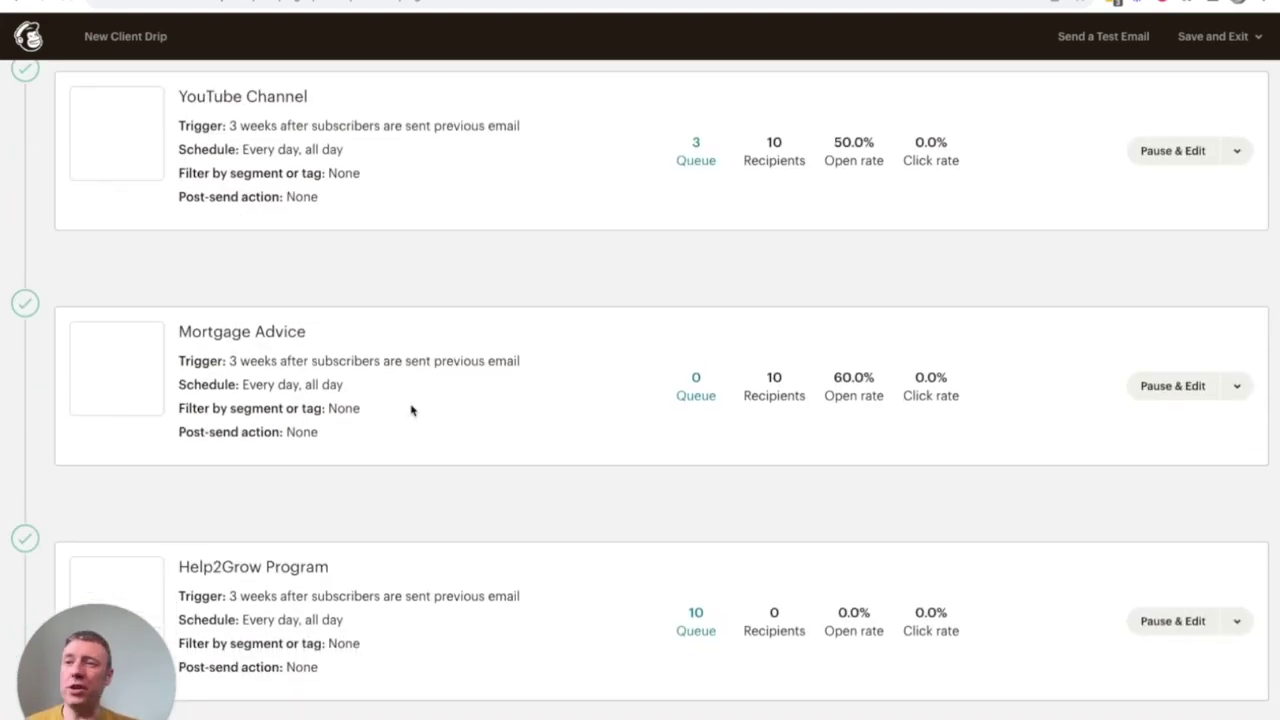
pyautogui.scroll(-6, 410, 410)
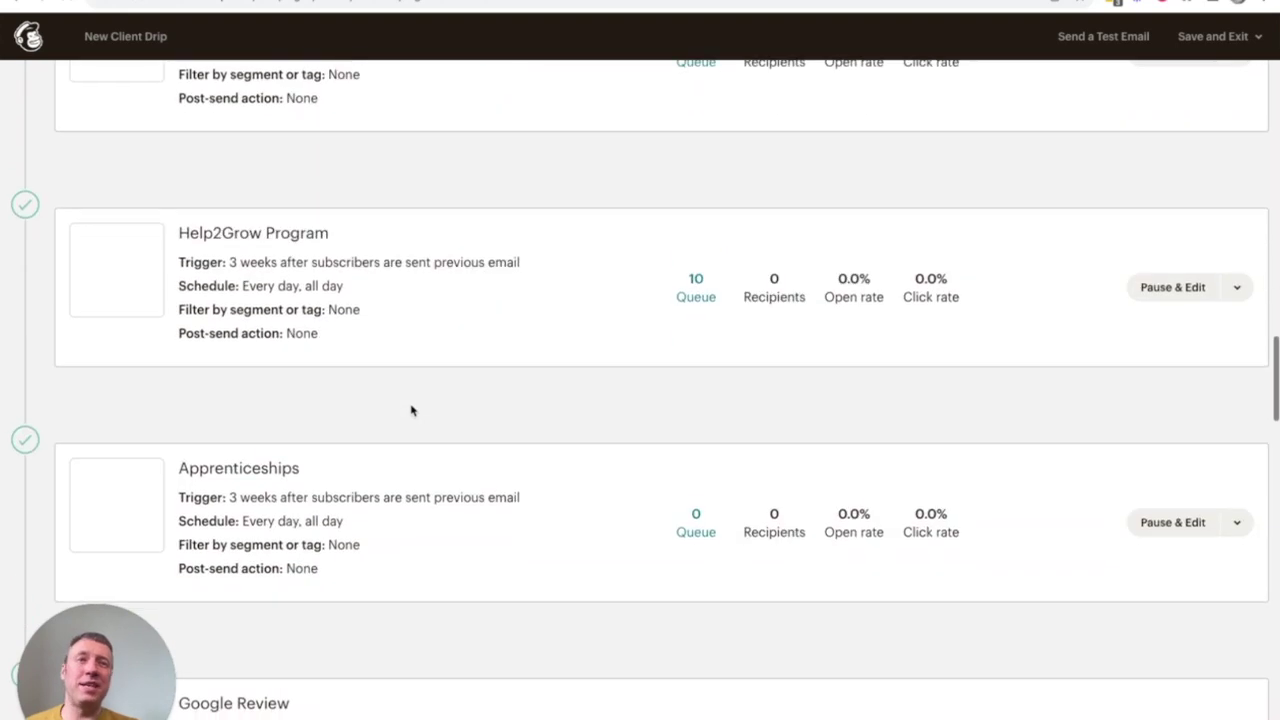
pyautogui.scroll(-2, 426, 323)
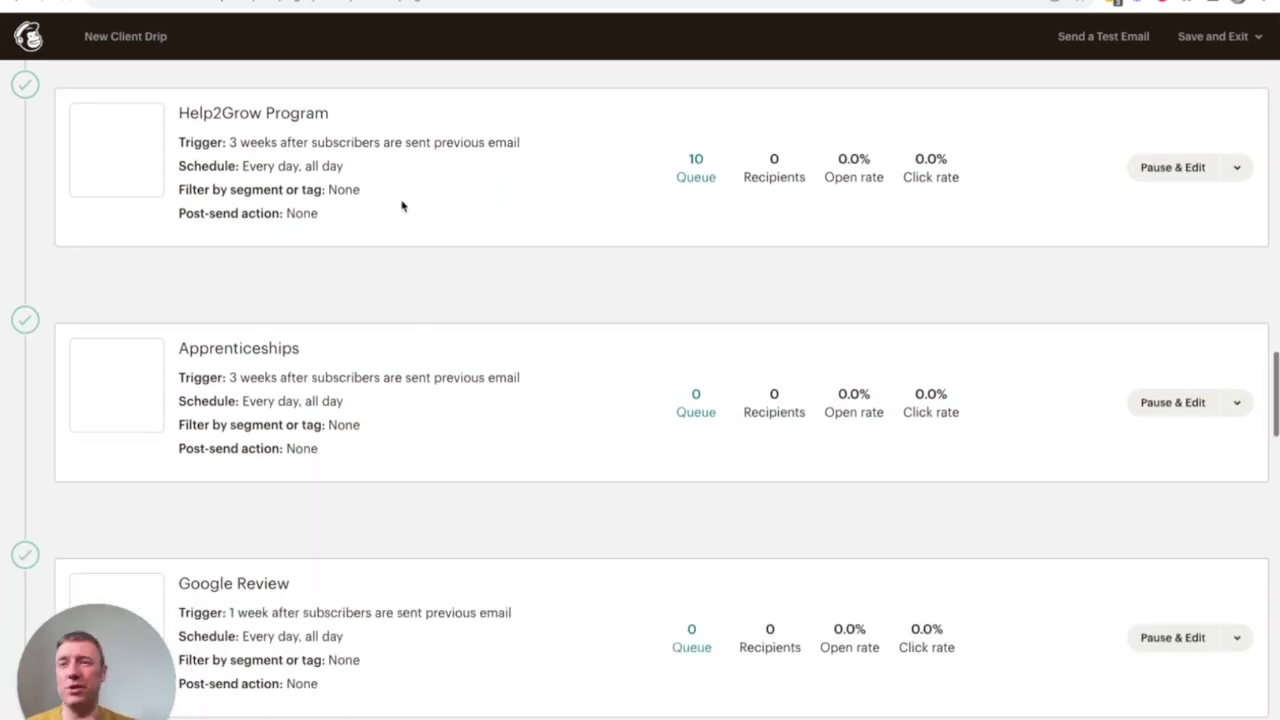
pyautogui.scroll(-1, 446, 369)
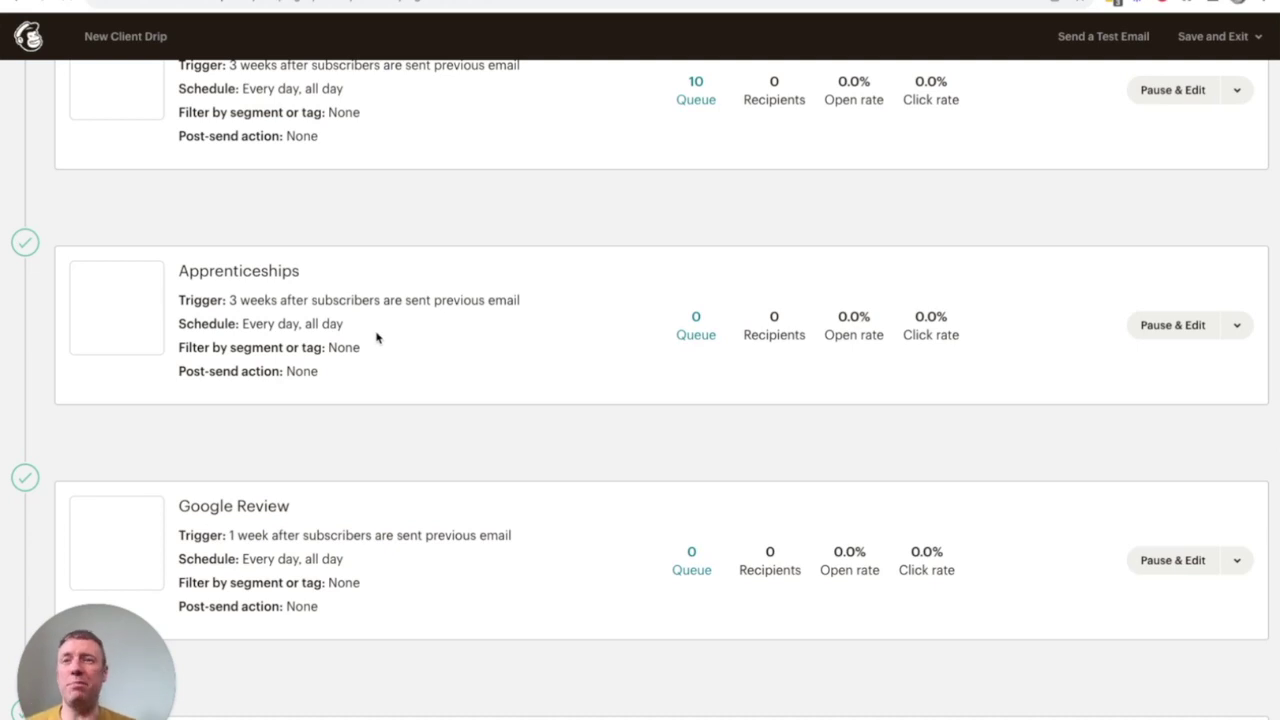
# - Review the triggers and schedules of the drip emails from Eco Course through Property Tax E-Learning and Reminder about Facebook Group to Google Review Reminder
pyautogui.scroll(-3, 377, 338)
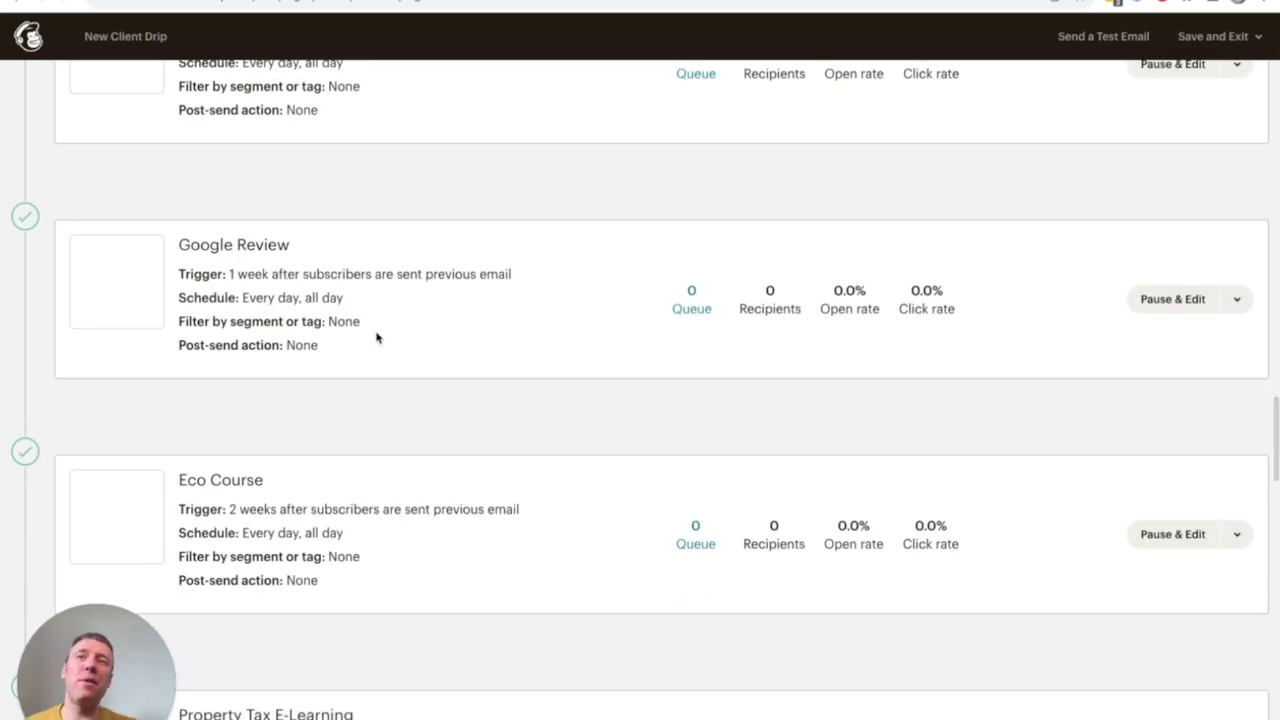
pyautogui.scroll(1, 388, 332)
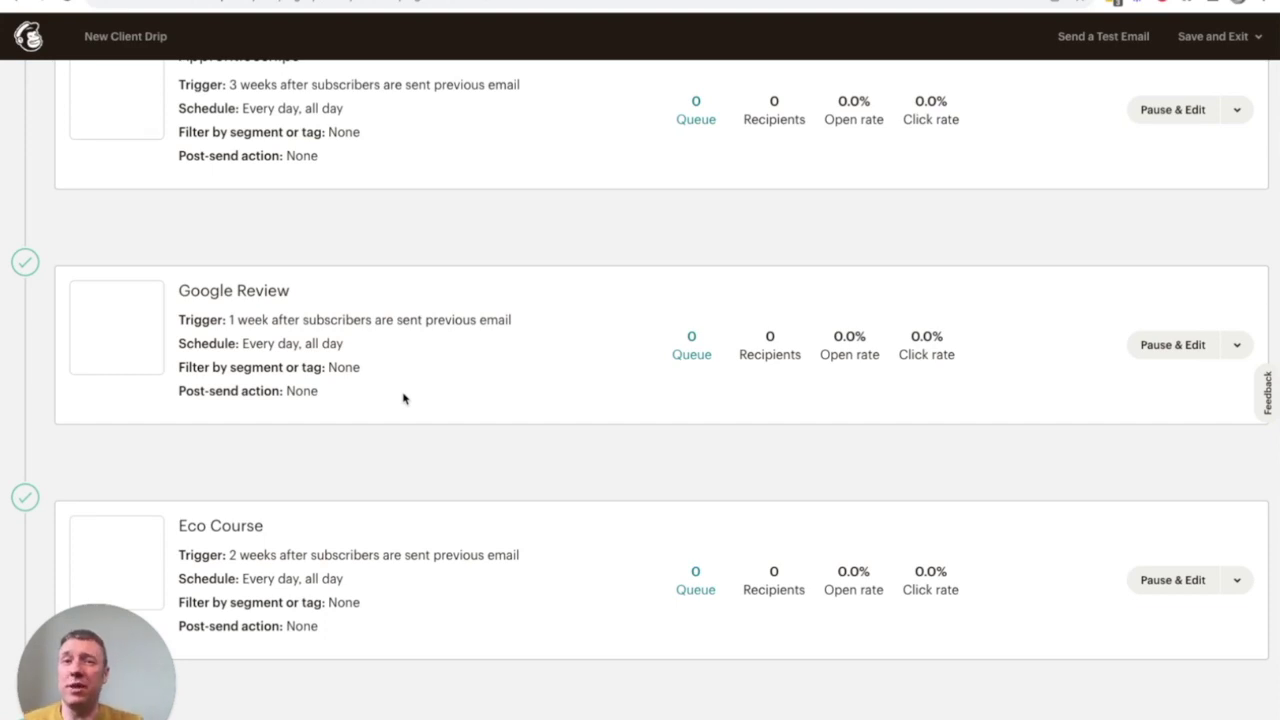
pyautogui.scroll(-3, 403, 398)
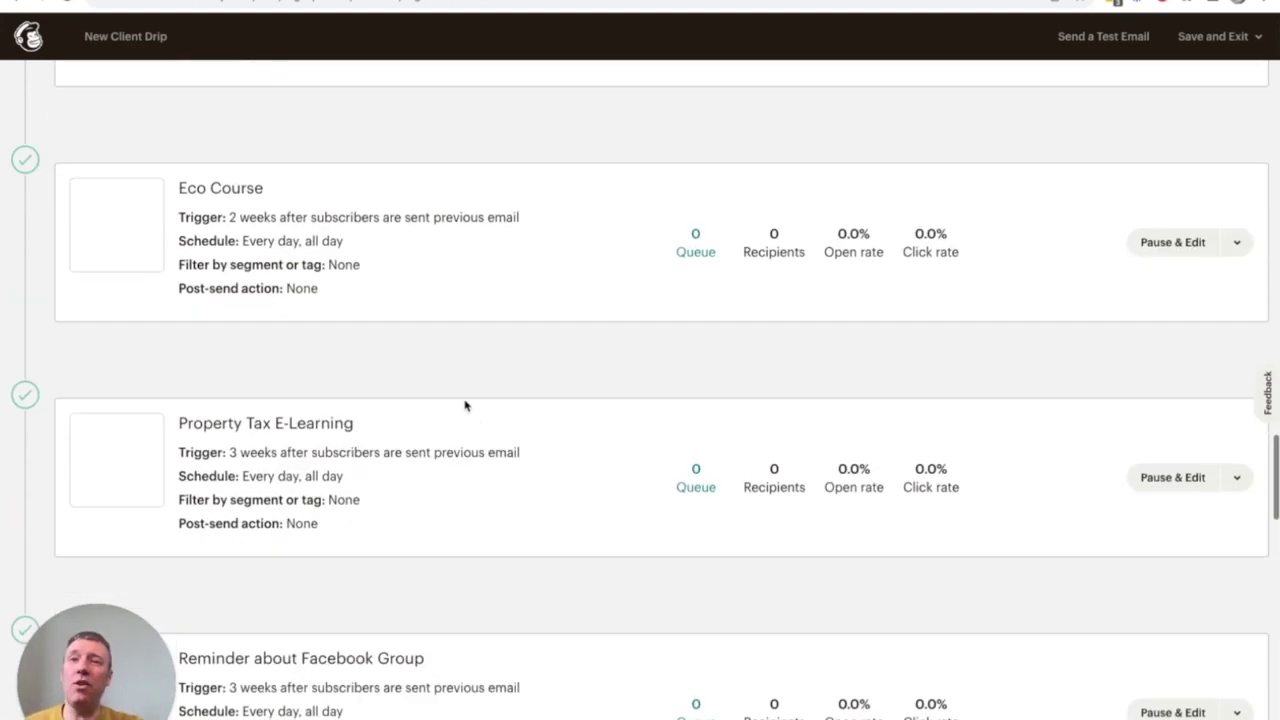
pyautogui.scroll(-1, 457, 396)
pyautogui.scroll(-4, 400, 420)
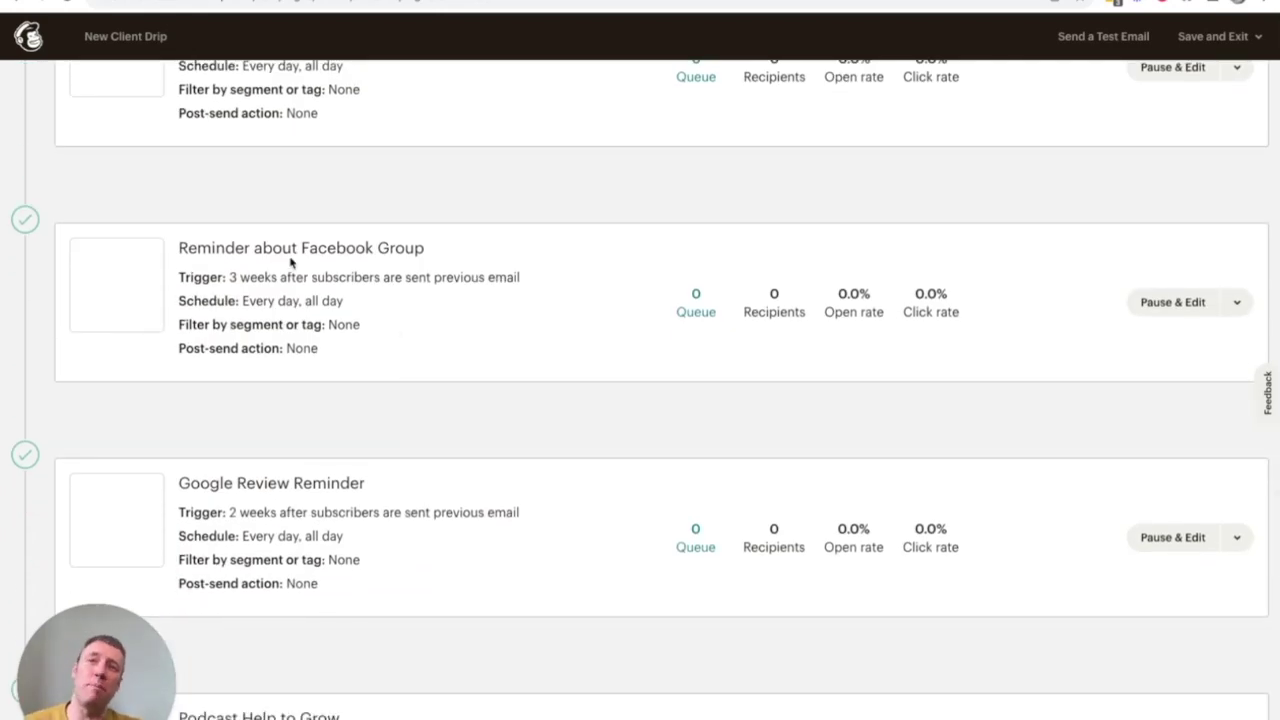
pyautogui.scroll(-3, 517, 400)
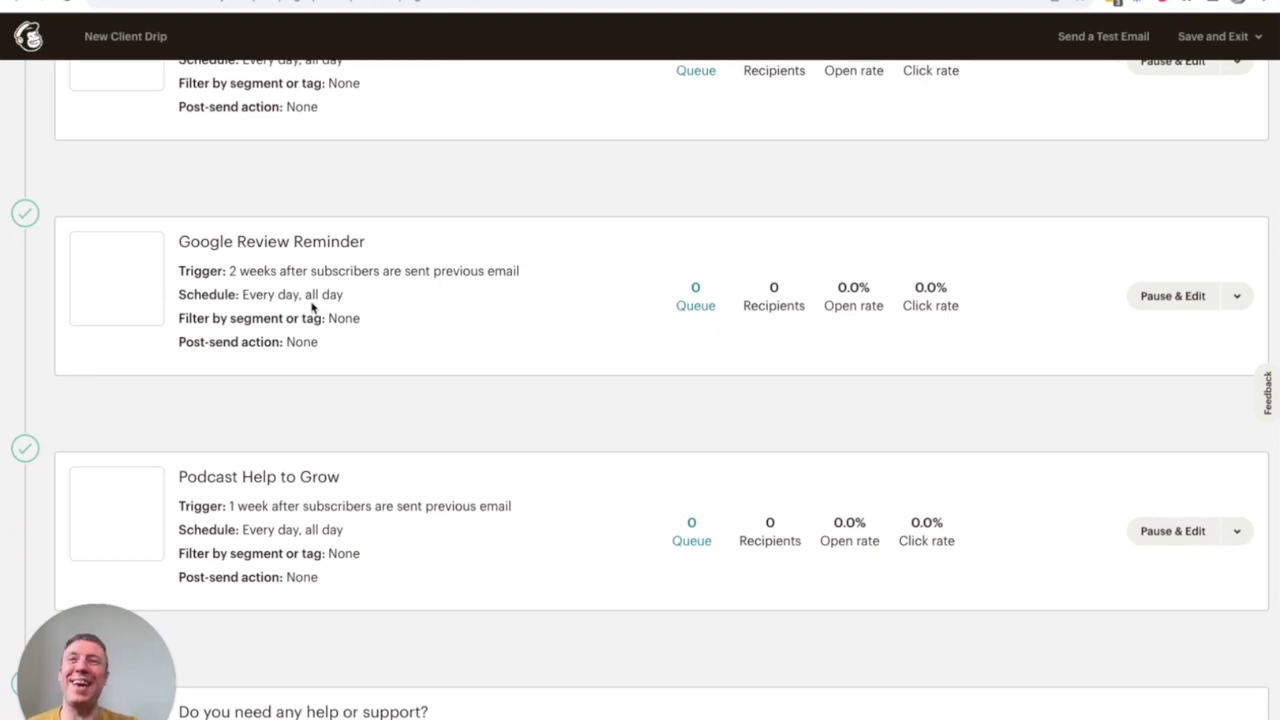
pyautogui.scroll(-1, 352, 392)
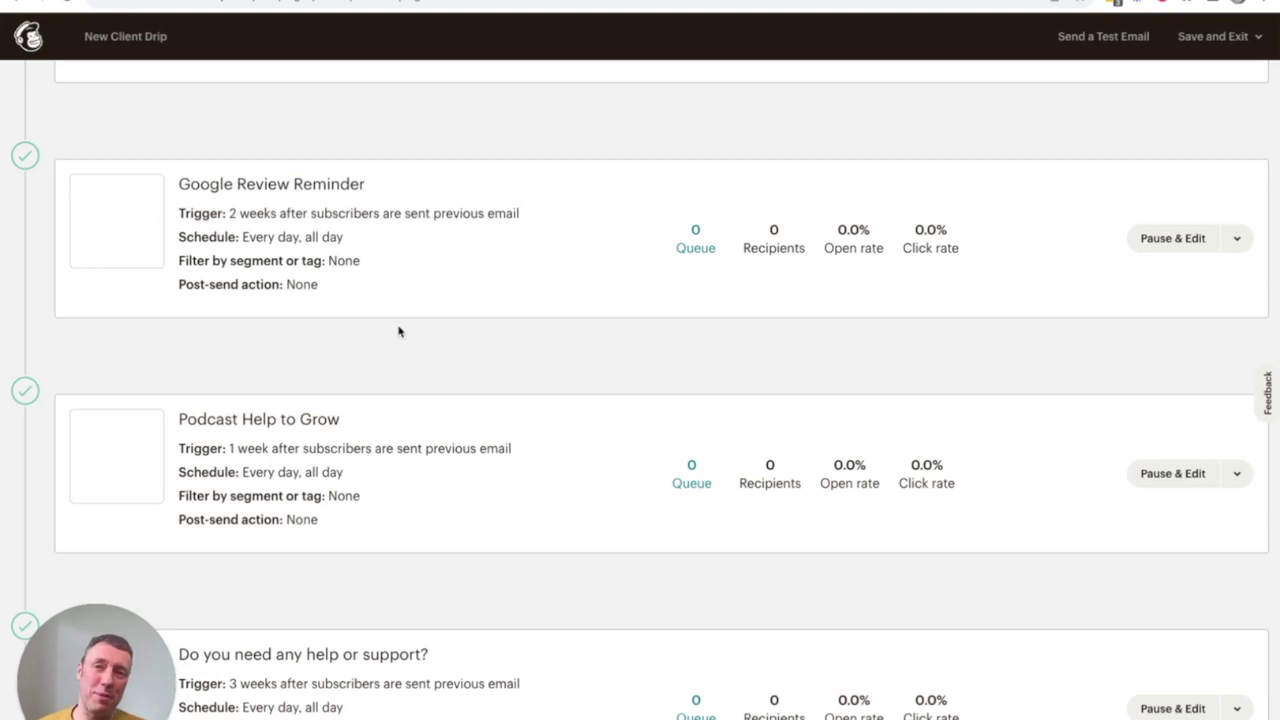
pyautogui.scroll(-1, 398, 331)
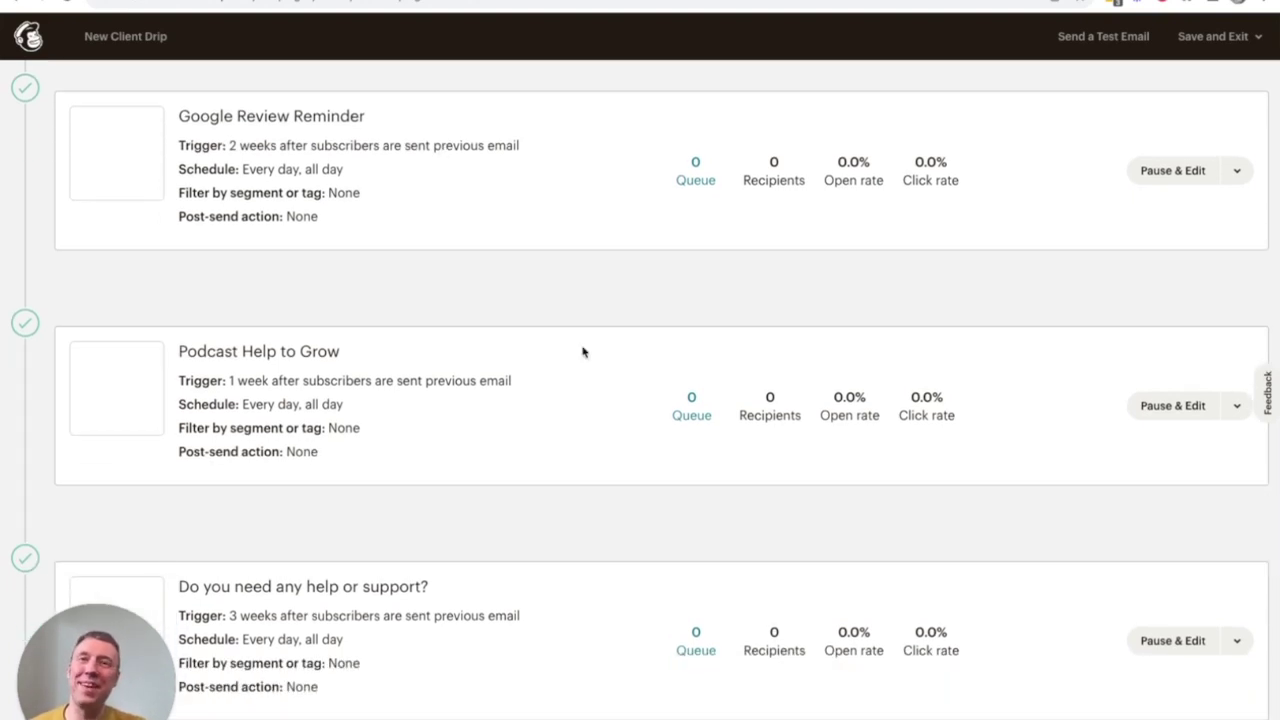
pyautogui.scroll(-1, 583, 351)
pyautogui.scroll(2, 583, 351)
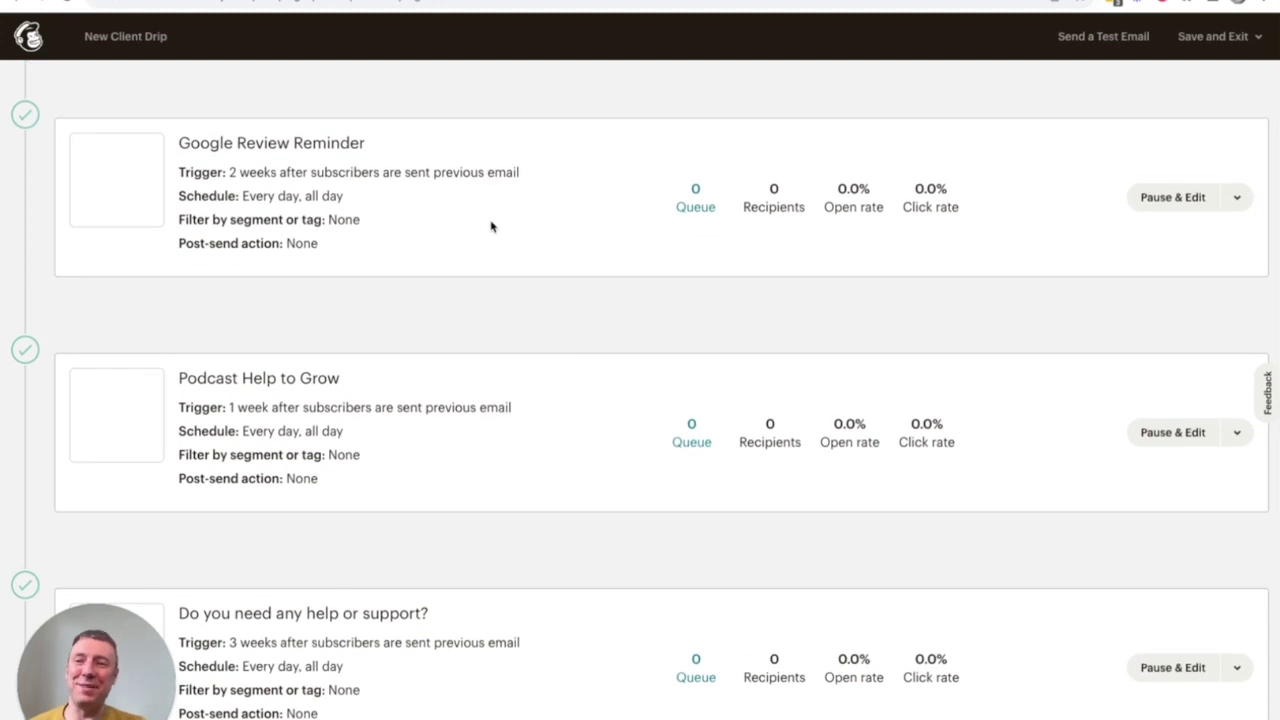
# - Examine the timing and statistics of the drip emails from Podcast Help to Grow through Your Renewal to Reminder about E-Learning & Facebook Group
pyautogui.scroll(-1, 491, 227)
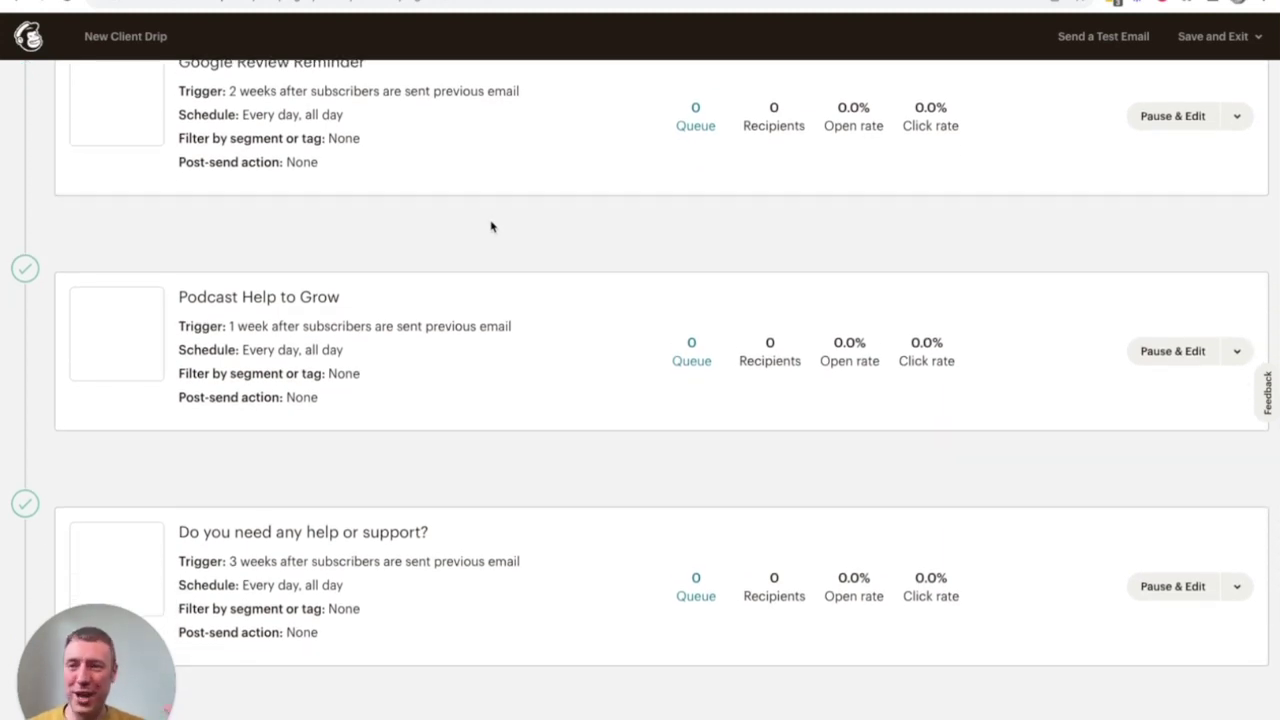
pyautogui.scroll(-1, 511, 381)
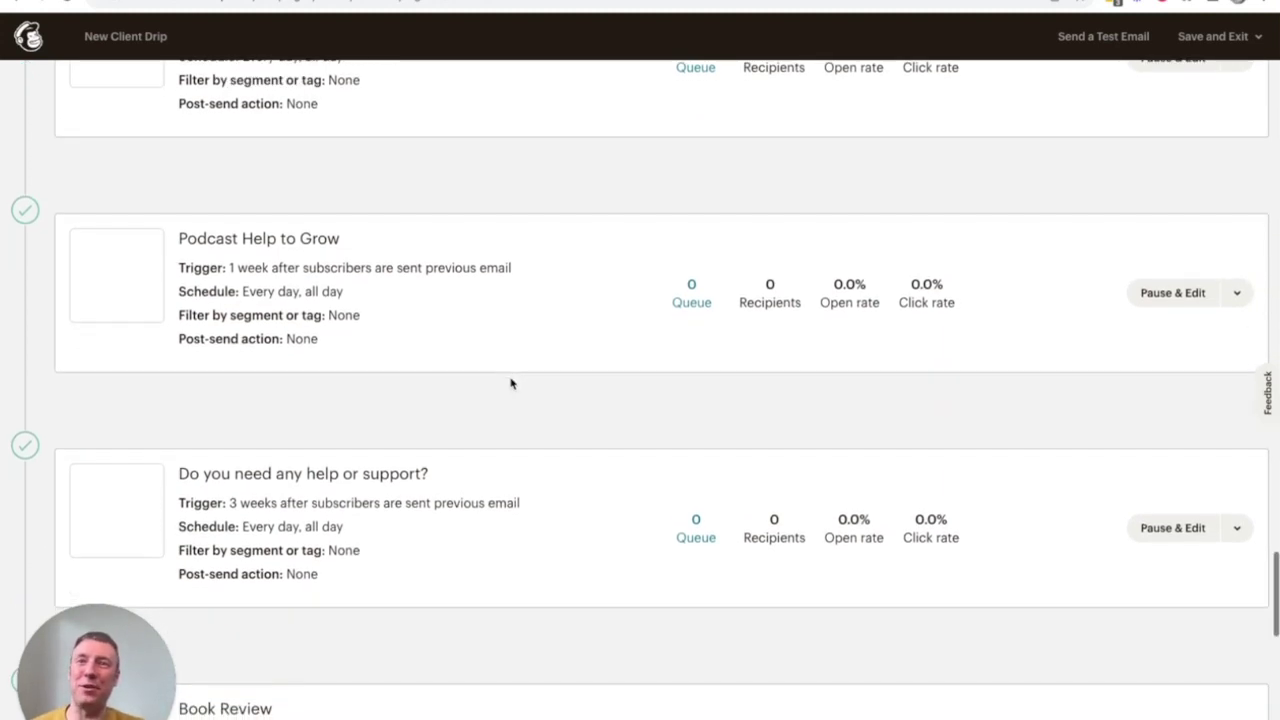
pyautogui.scroll(-1, 511, 381)
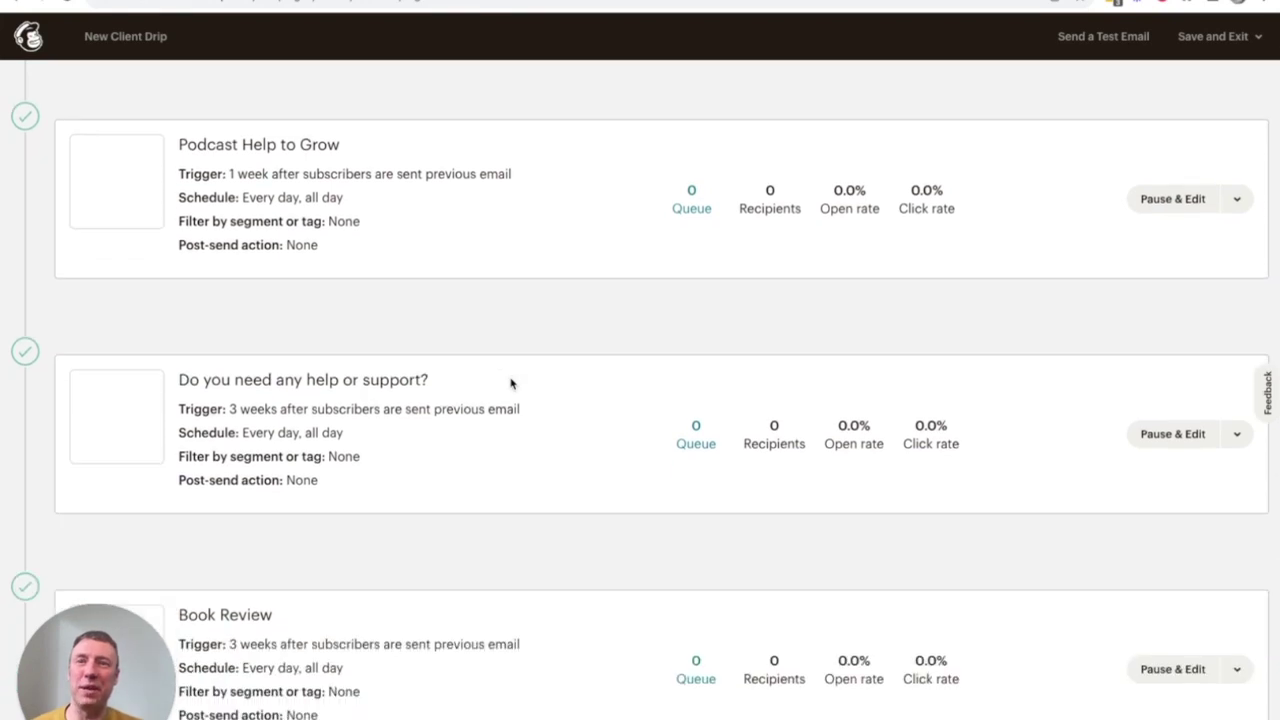
pyautogui.scroll(-1, 511, 383)
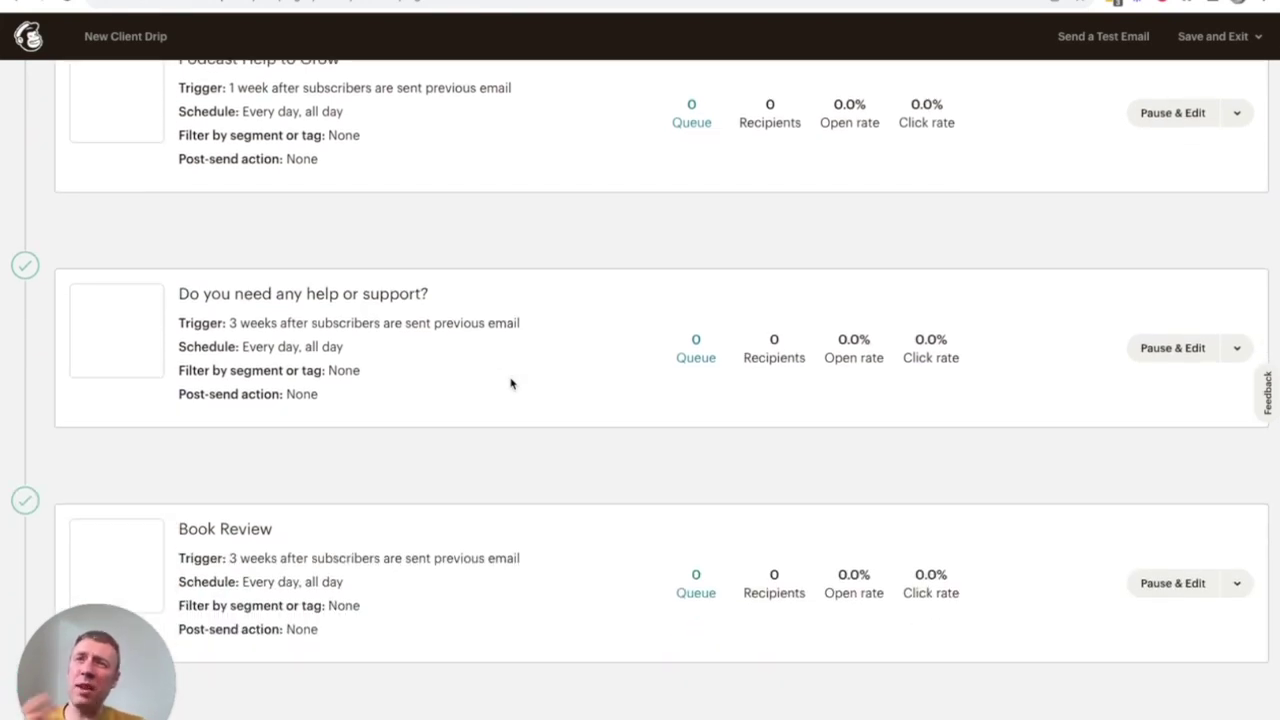
pyautogui.scroll(1, 508, 372)
pyautogui.scroll(-2, 389, 274)
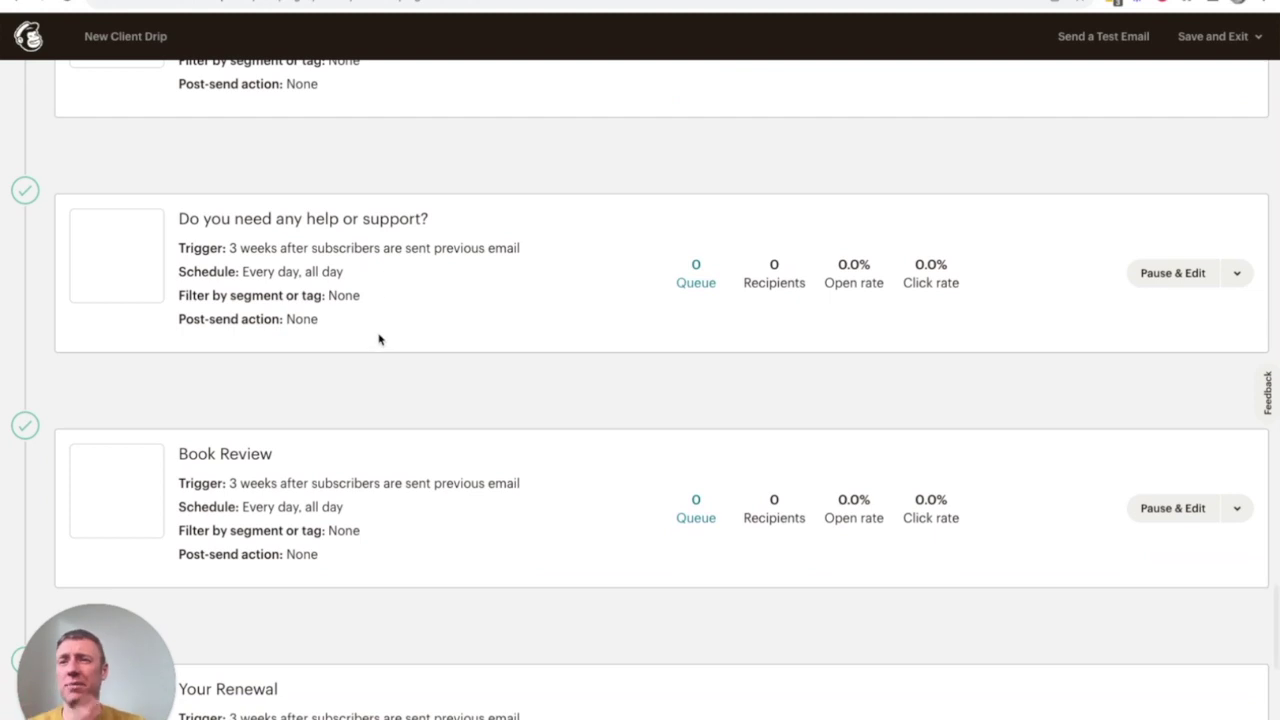
pyautogui.scroll(1, 420, 215)
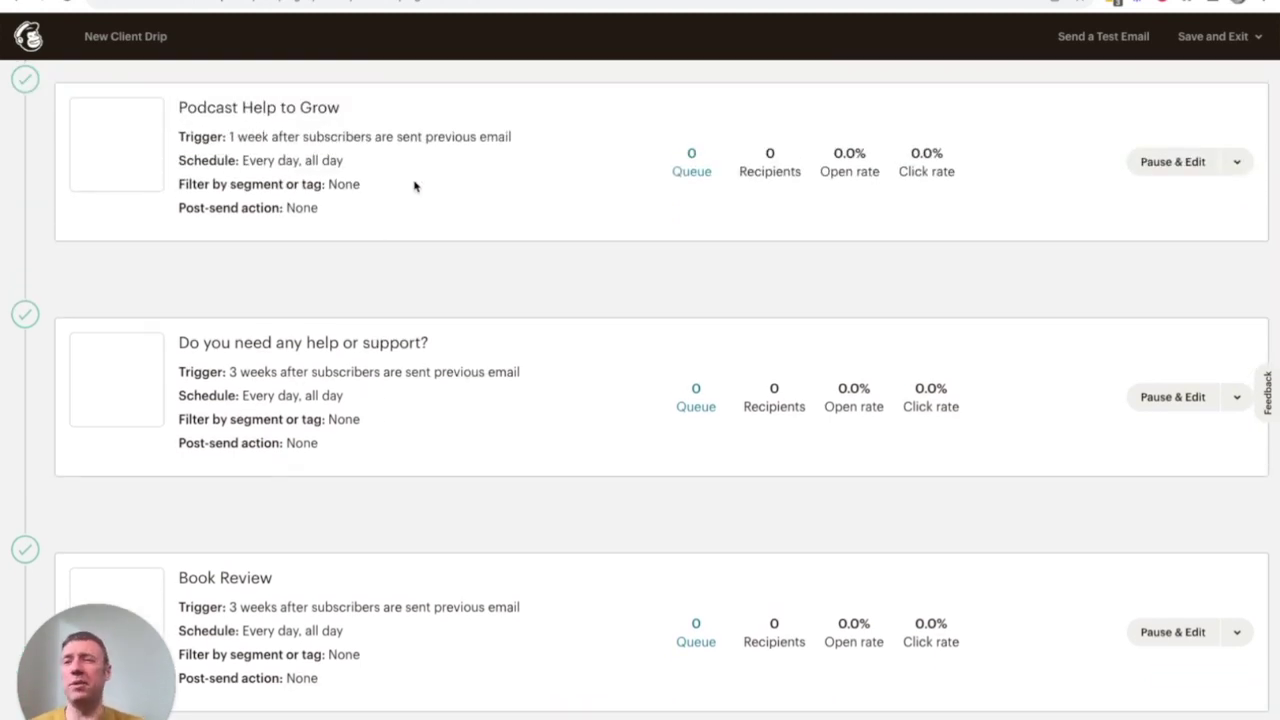
pyautogui.scroll(-1, 415, 186)
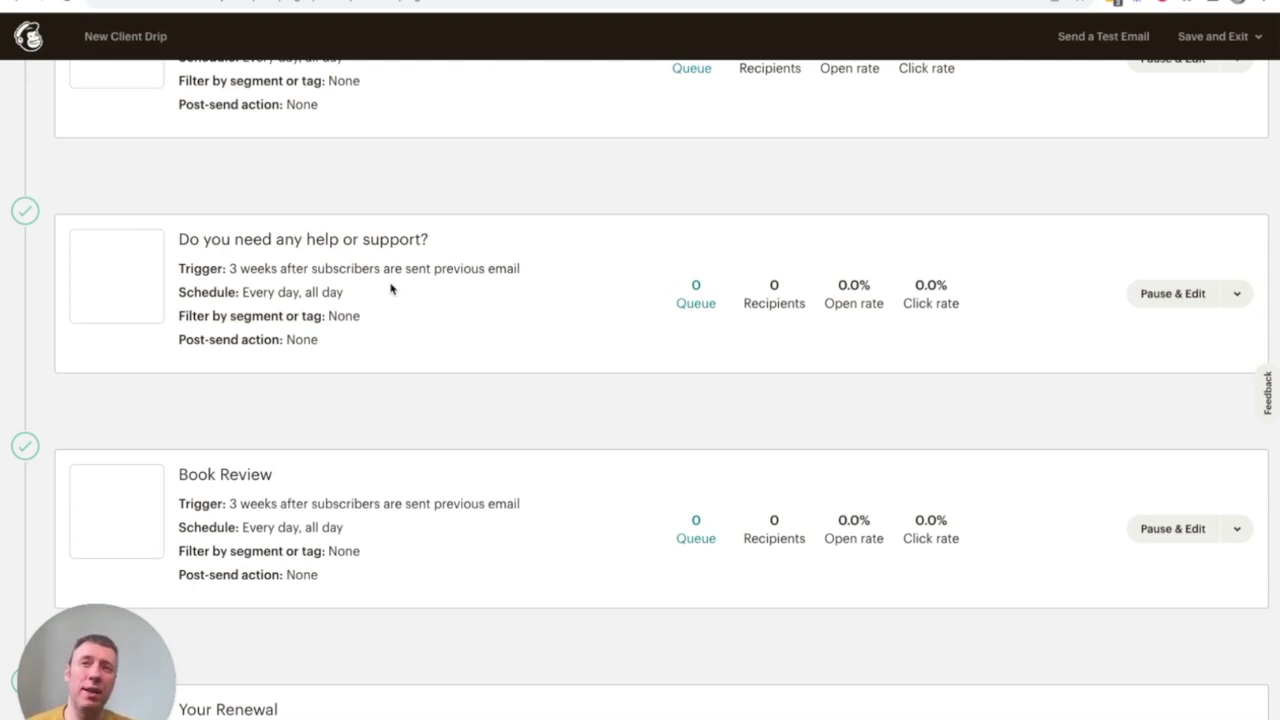
pyautogui.scroll(-4, 391, 288)
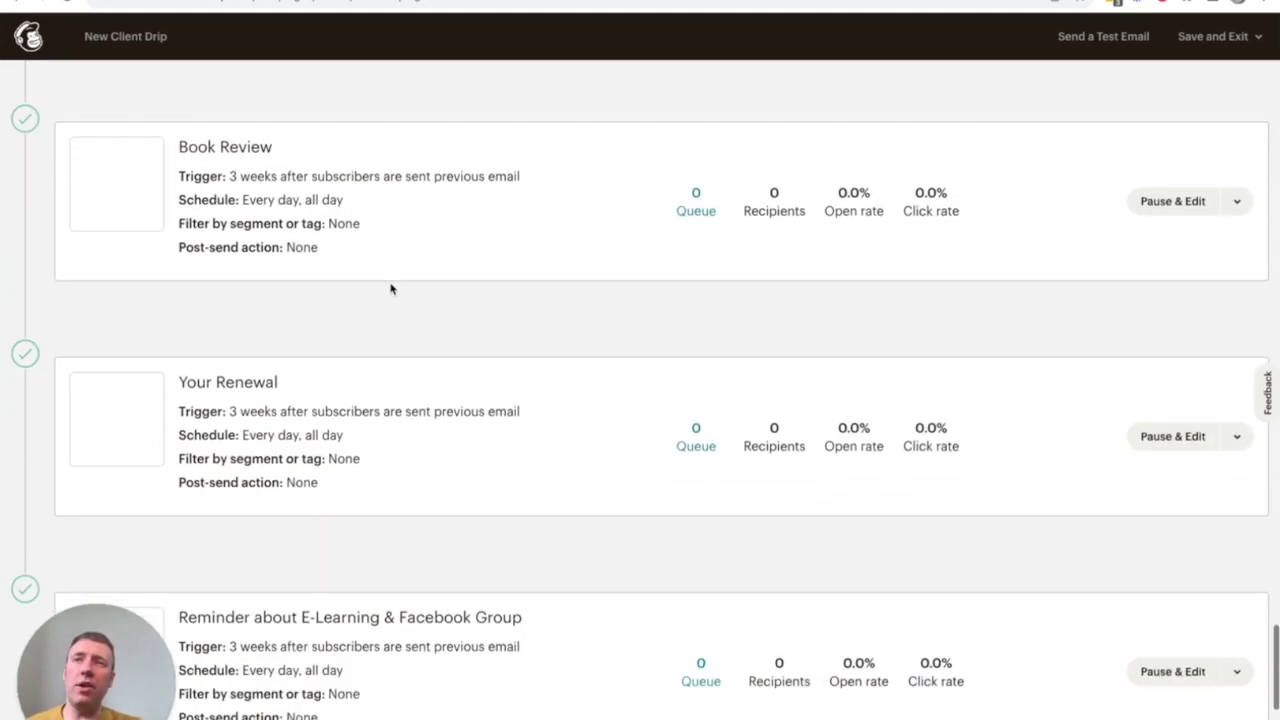
pyautogui.scroll(-1, 420, 335)
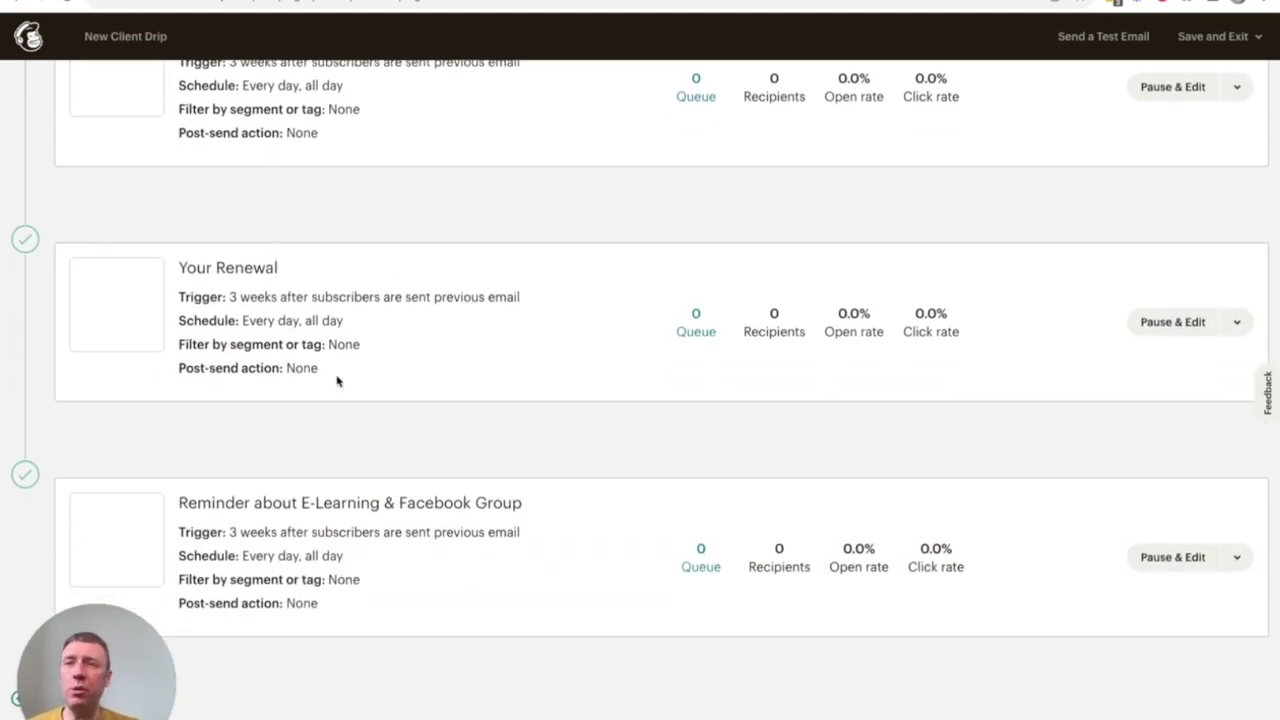